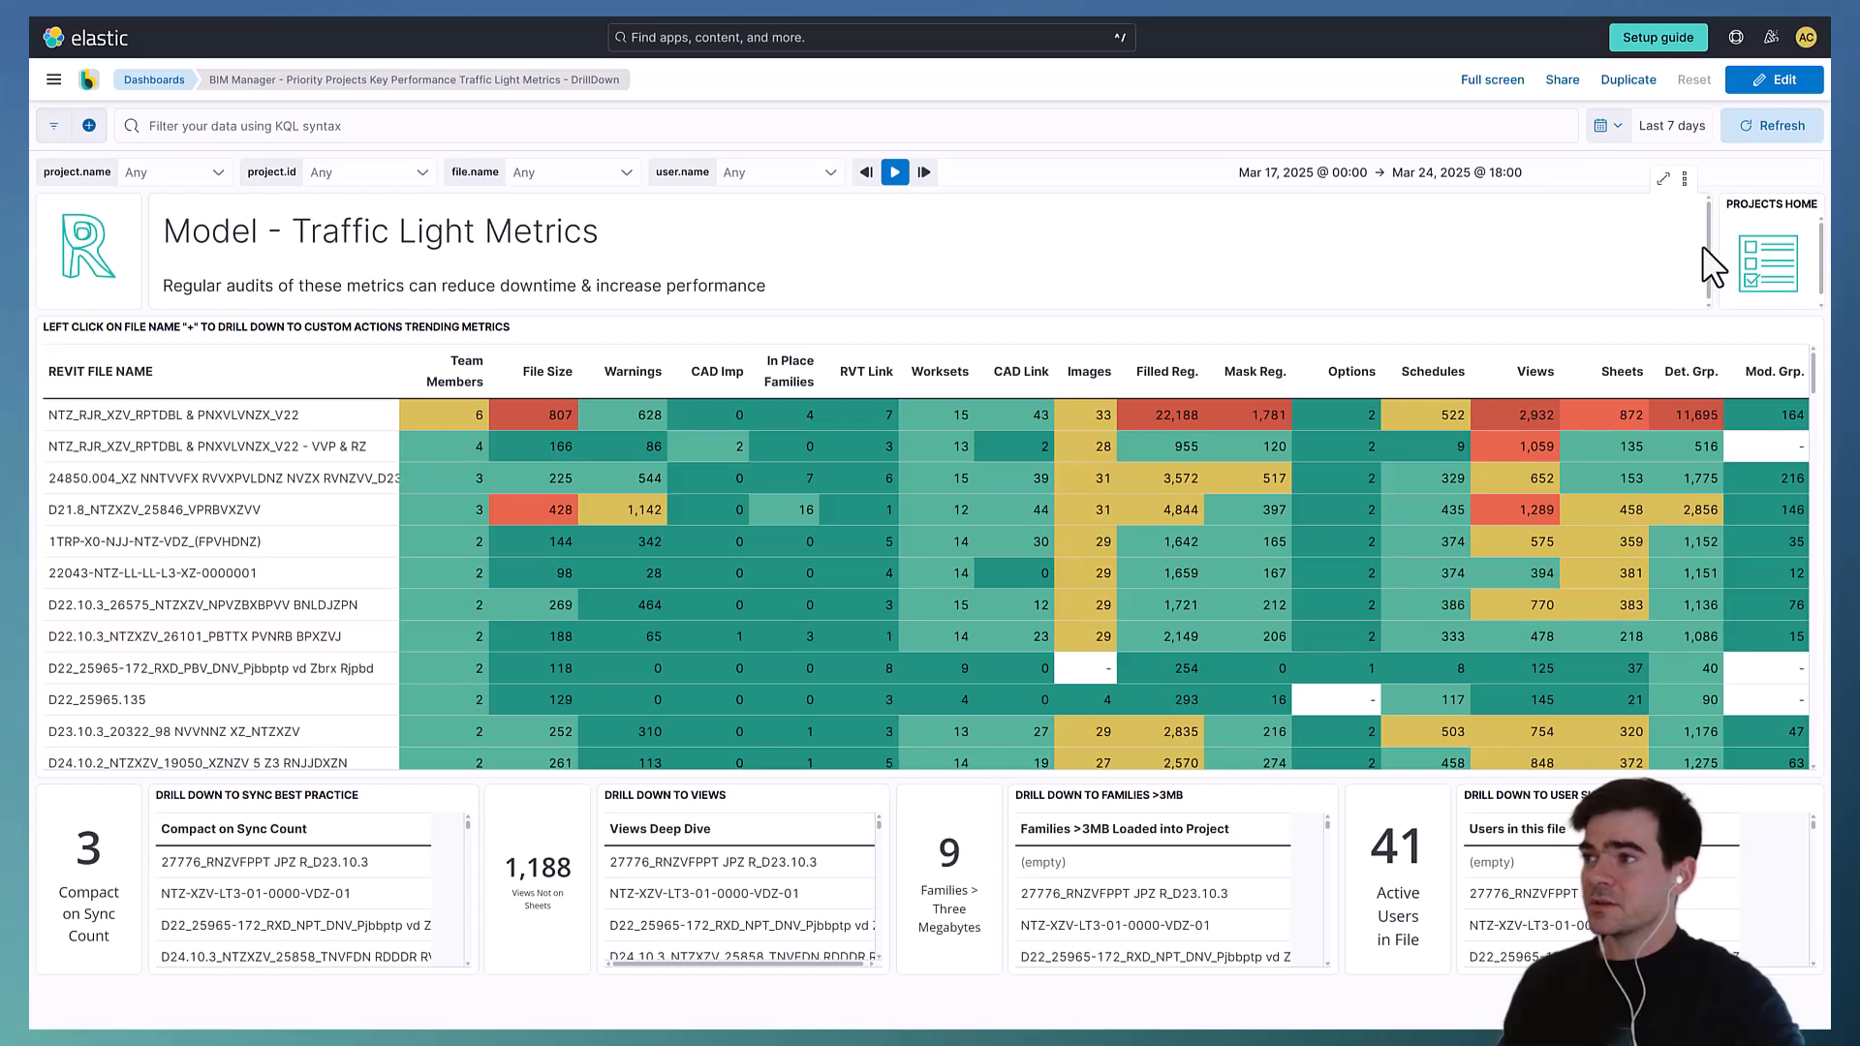
- Open the Families > Three Megabytes dashboard panel for editing in Lens
click(1774, 80)
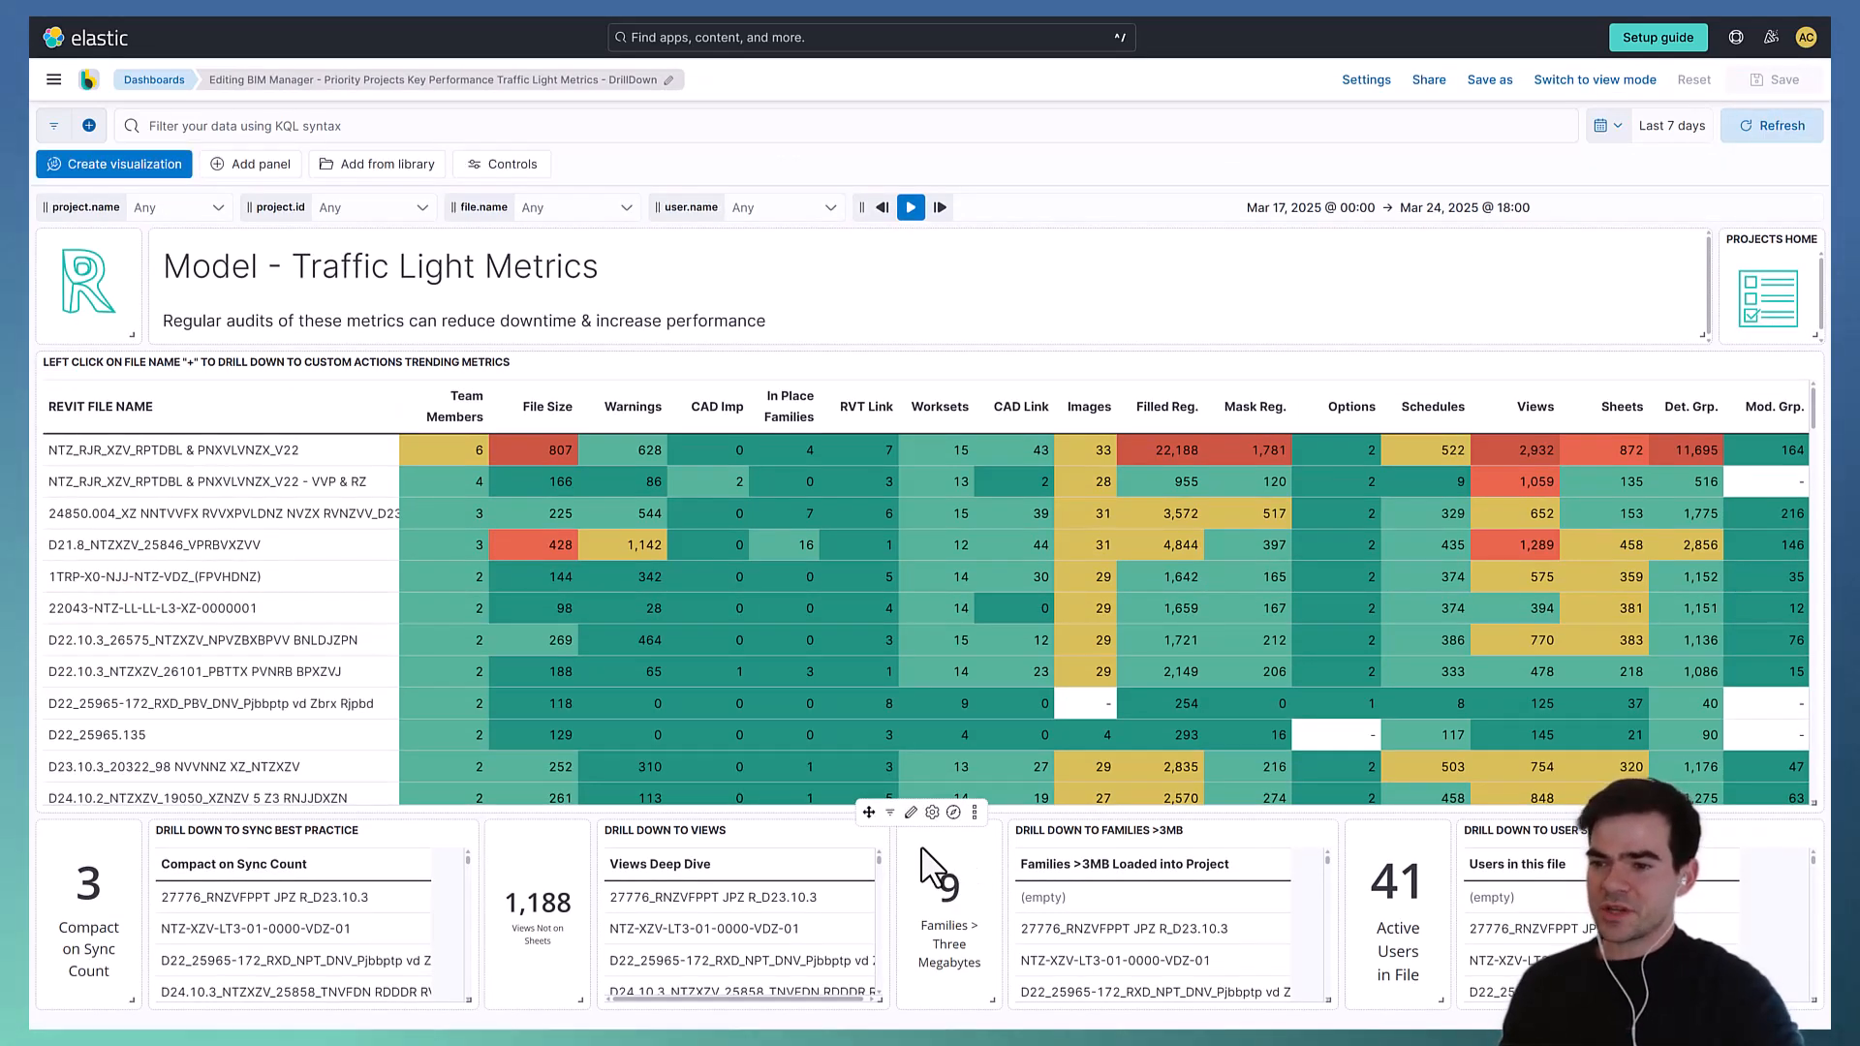
click(910, 814)
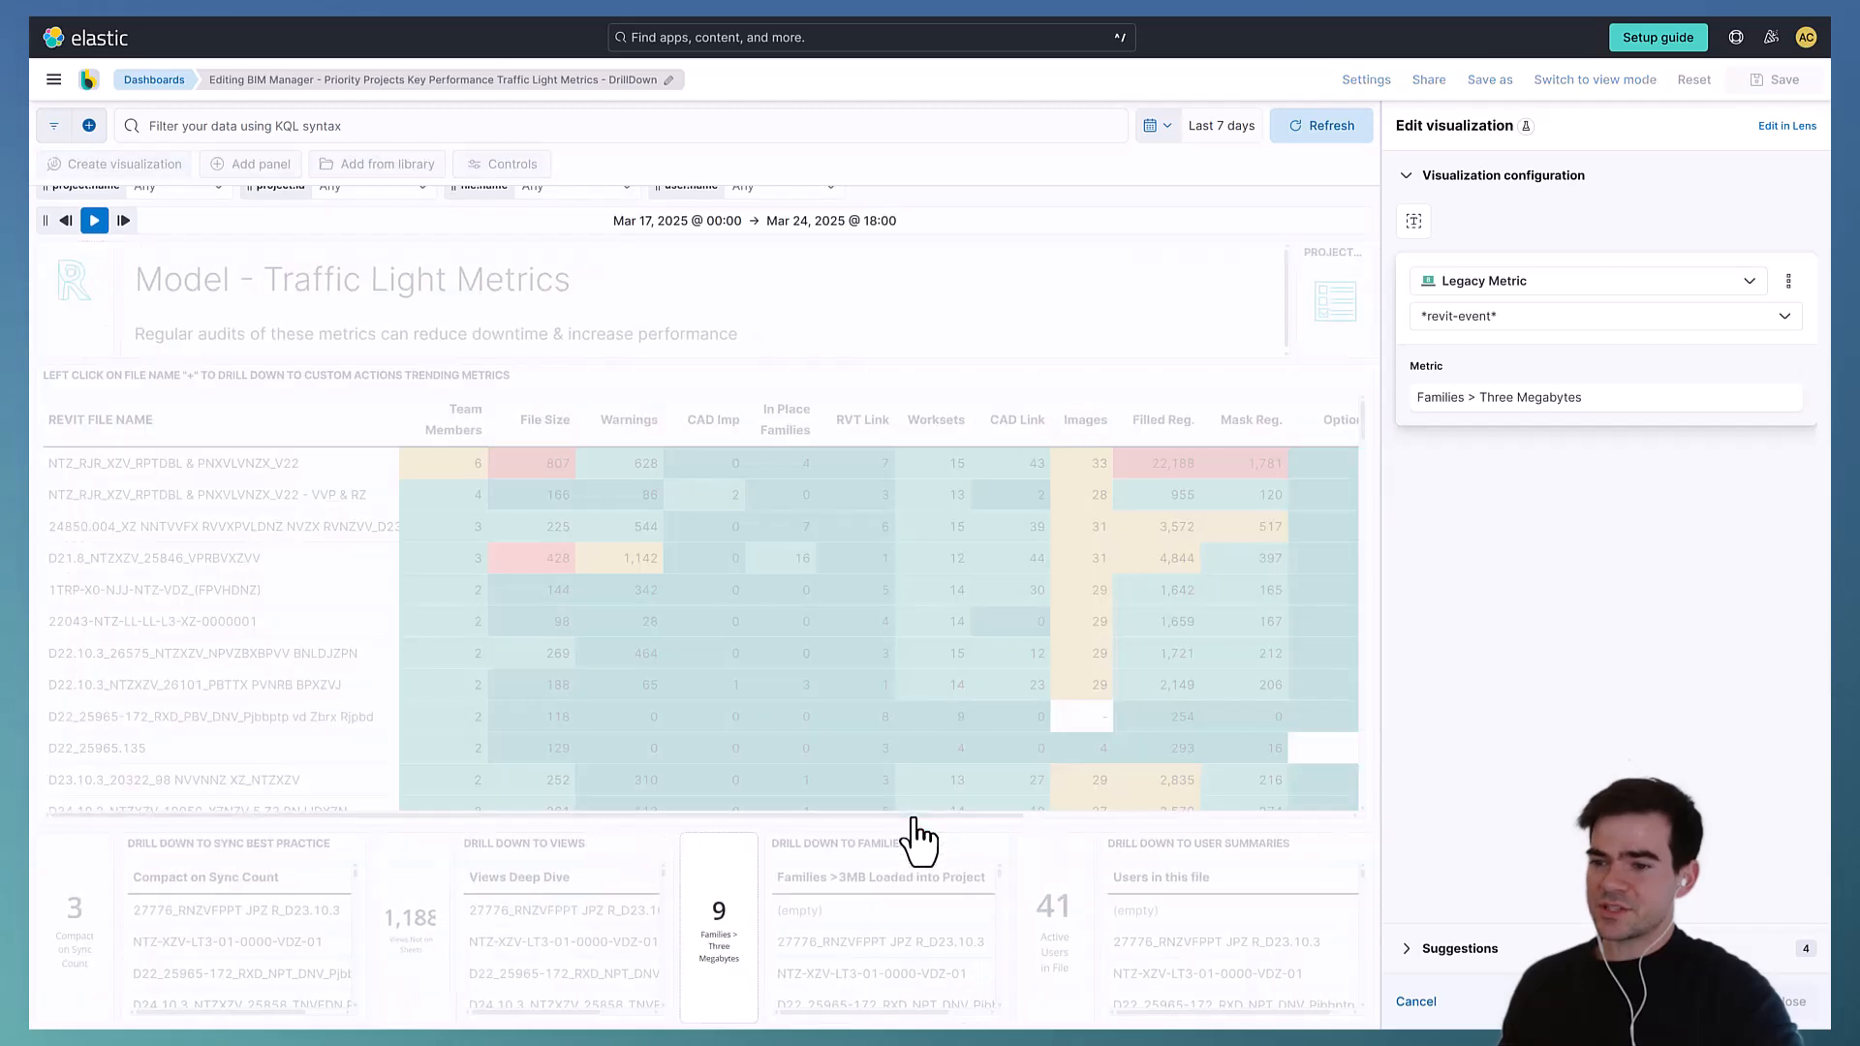
click(1775, 126)
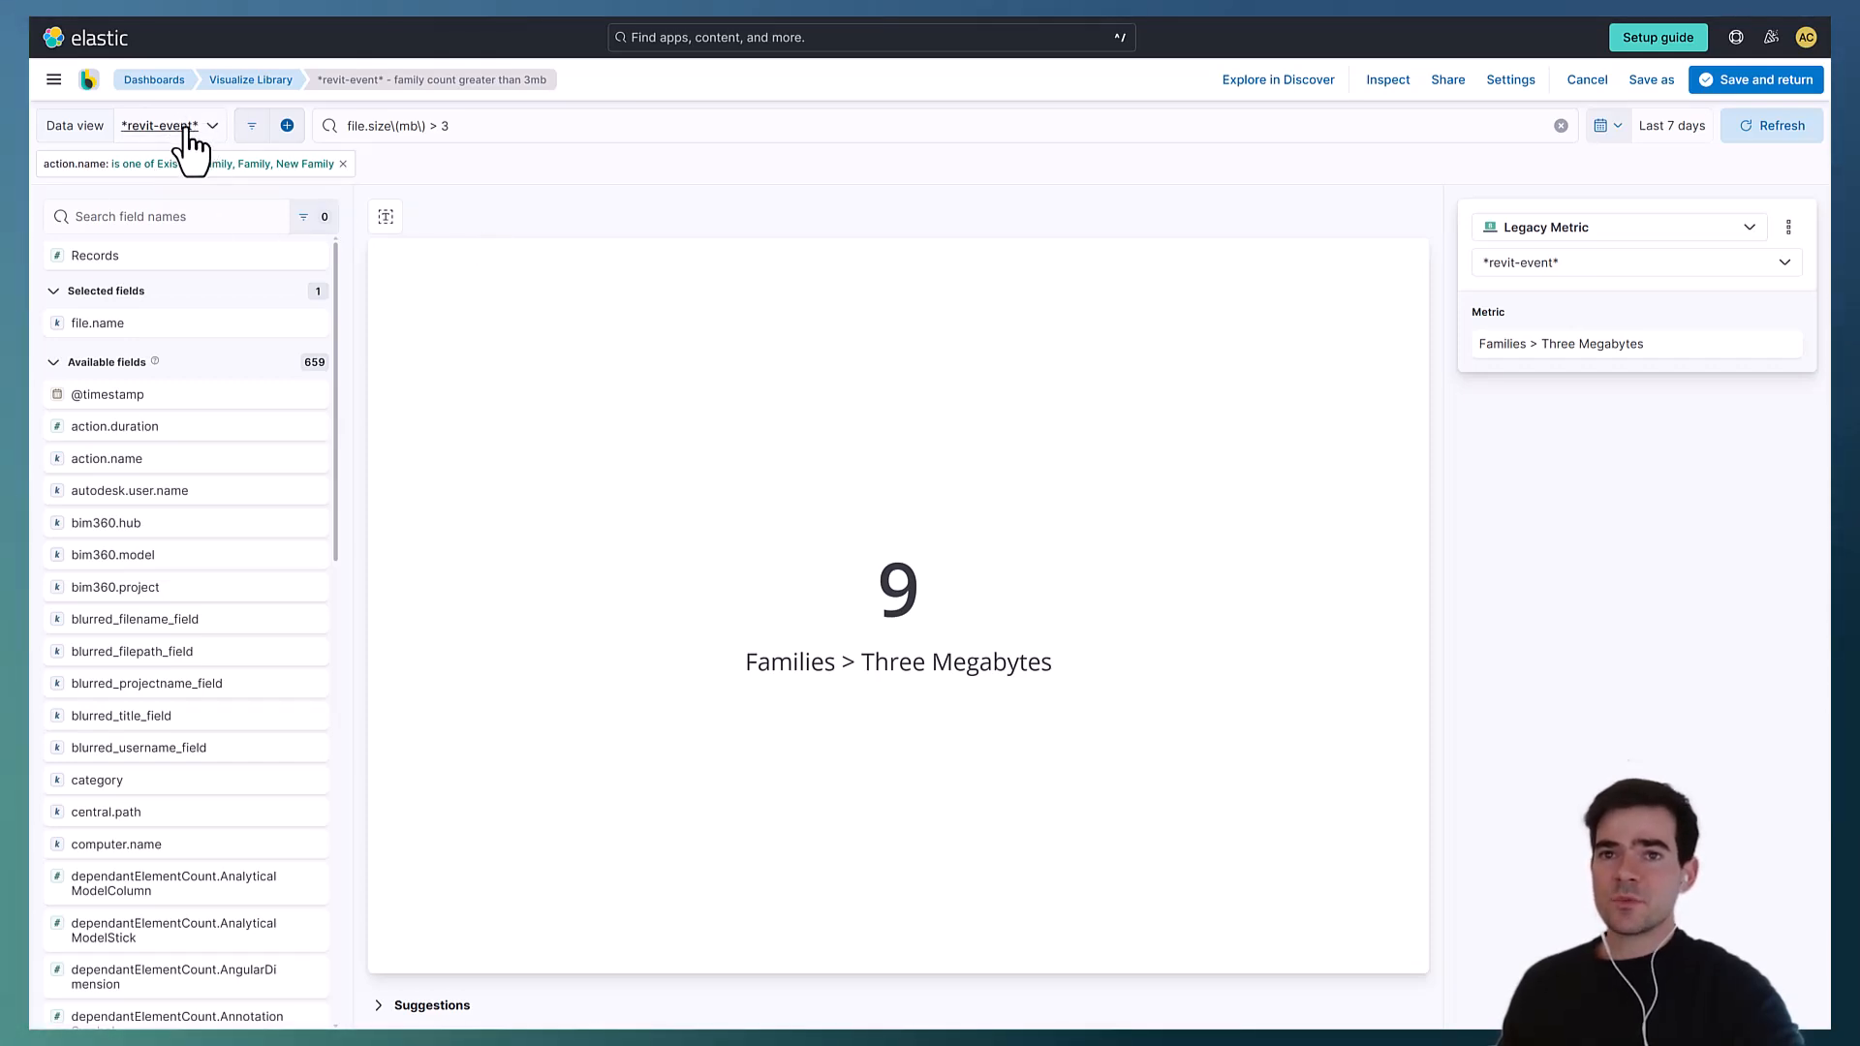
- Inspect the panel's metric settings and its action.name filter definition
click(1644, 340)
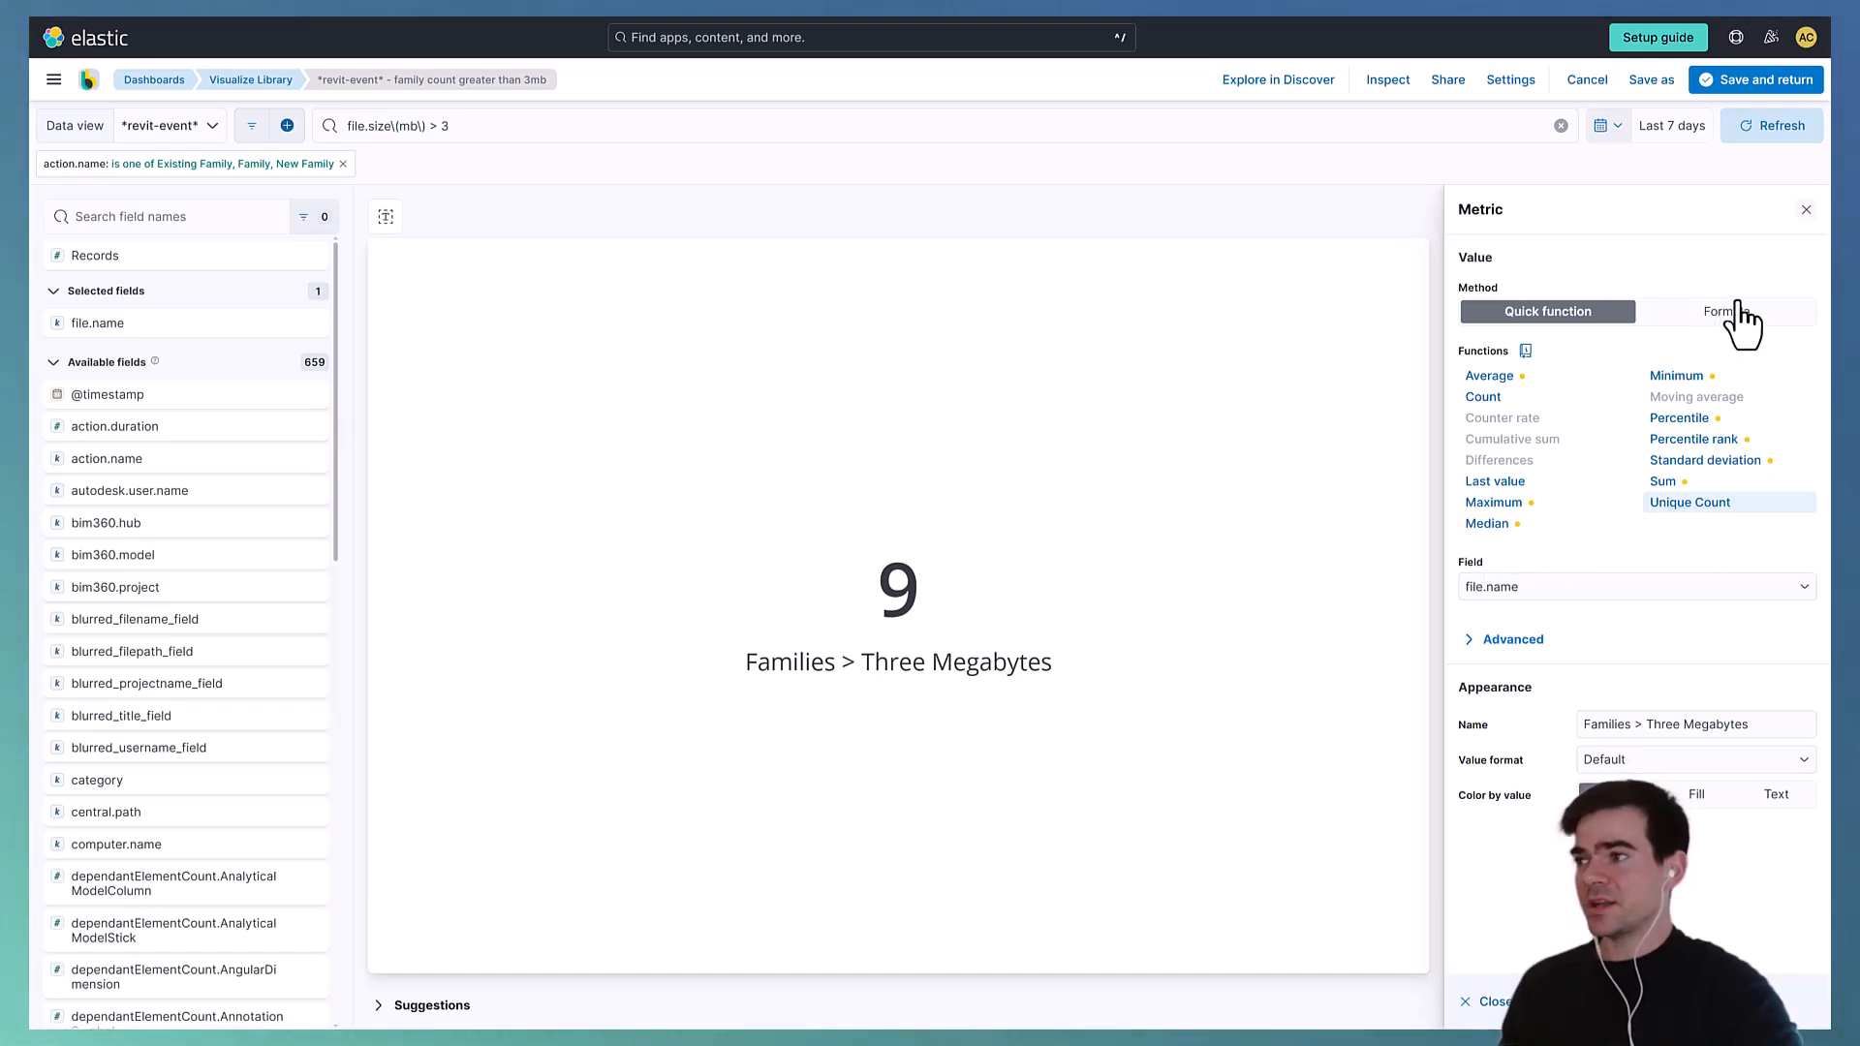
click(1806, 211)
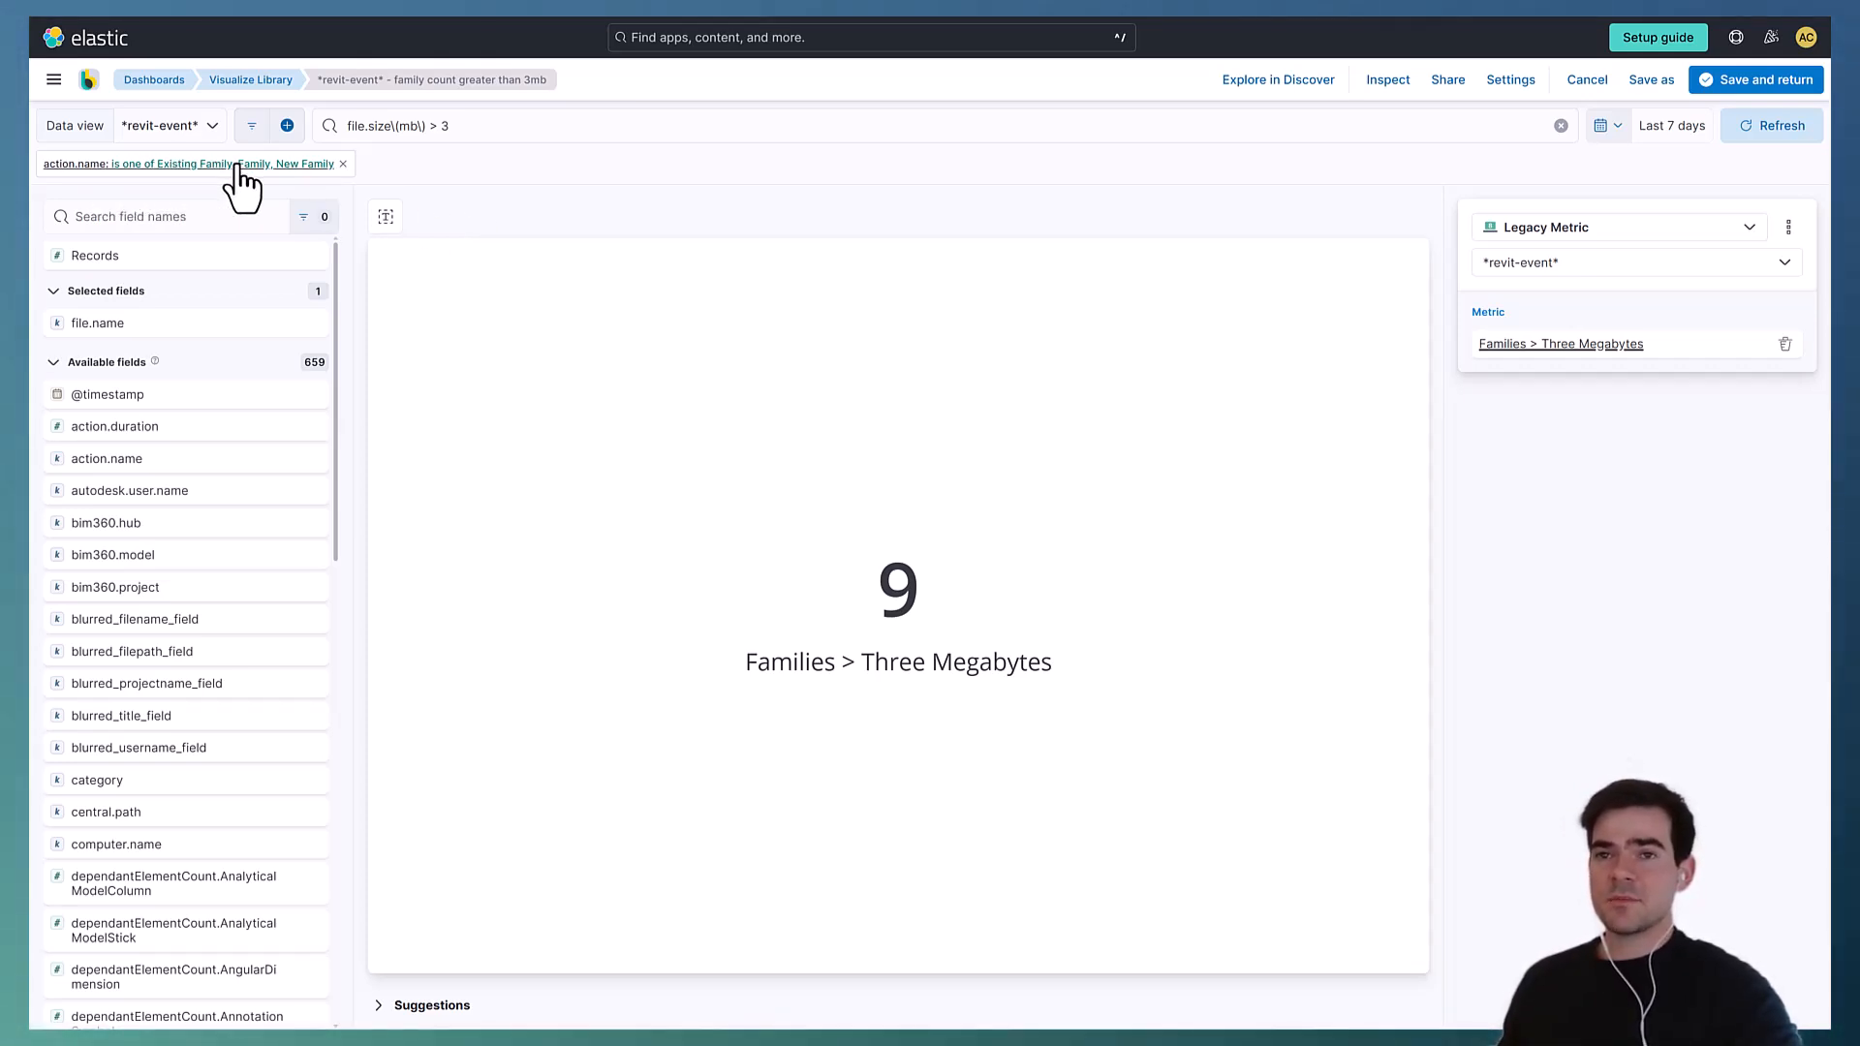
click(273, 164)
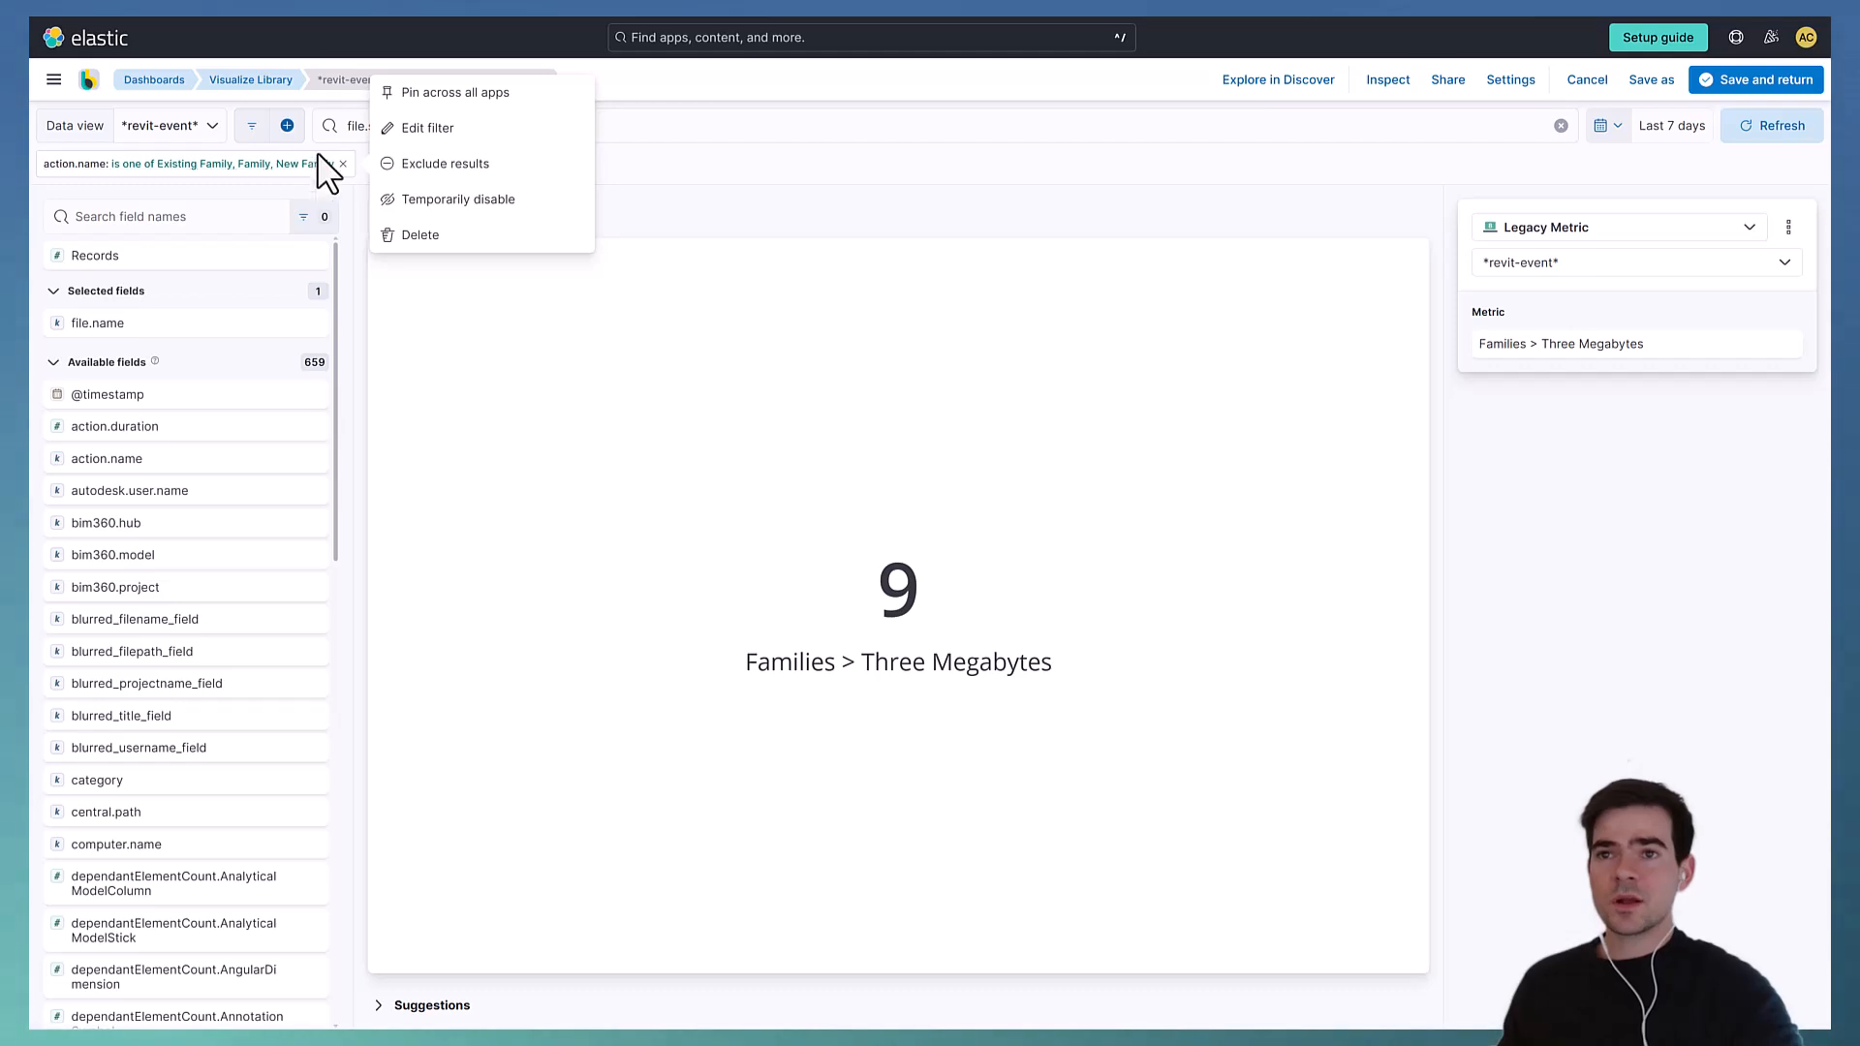
click(409, 132)
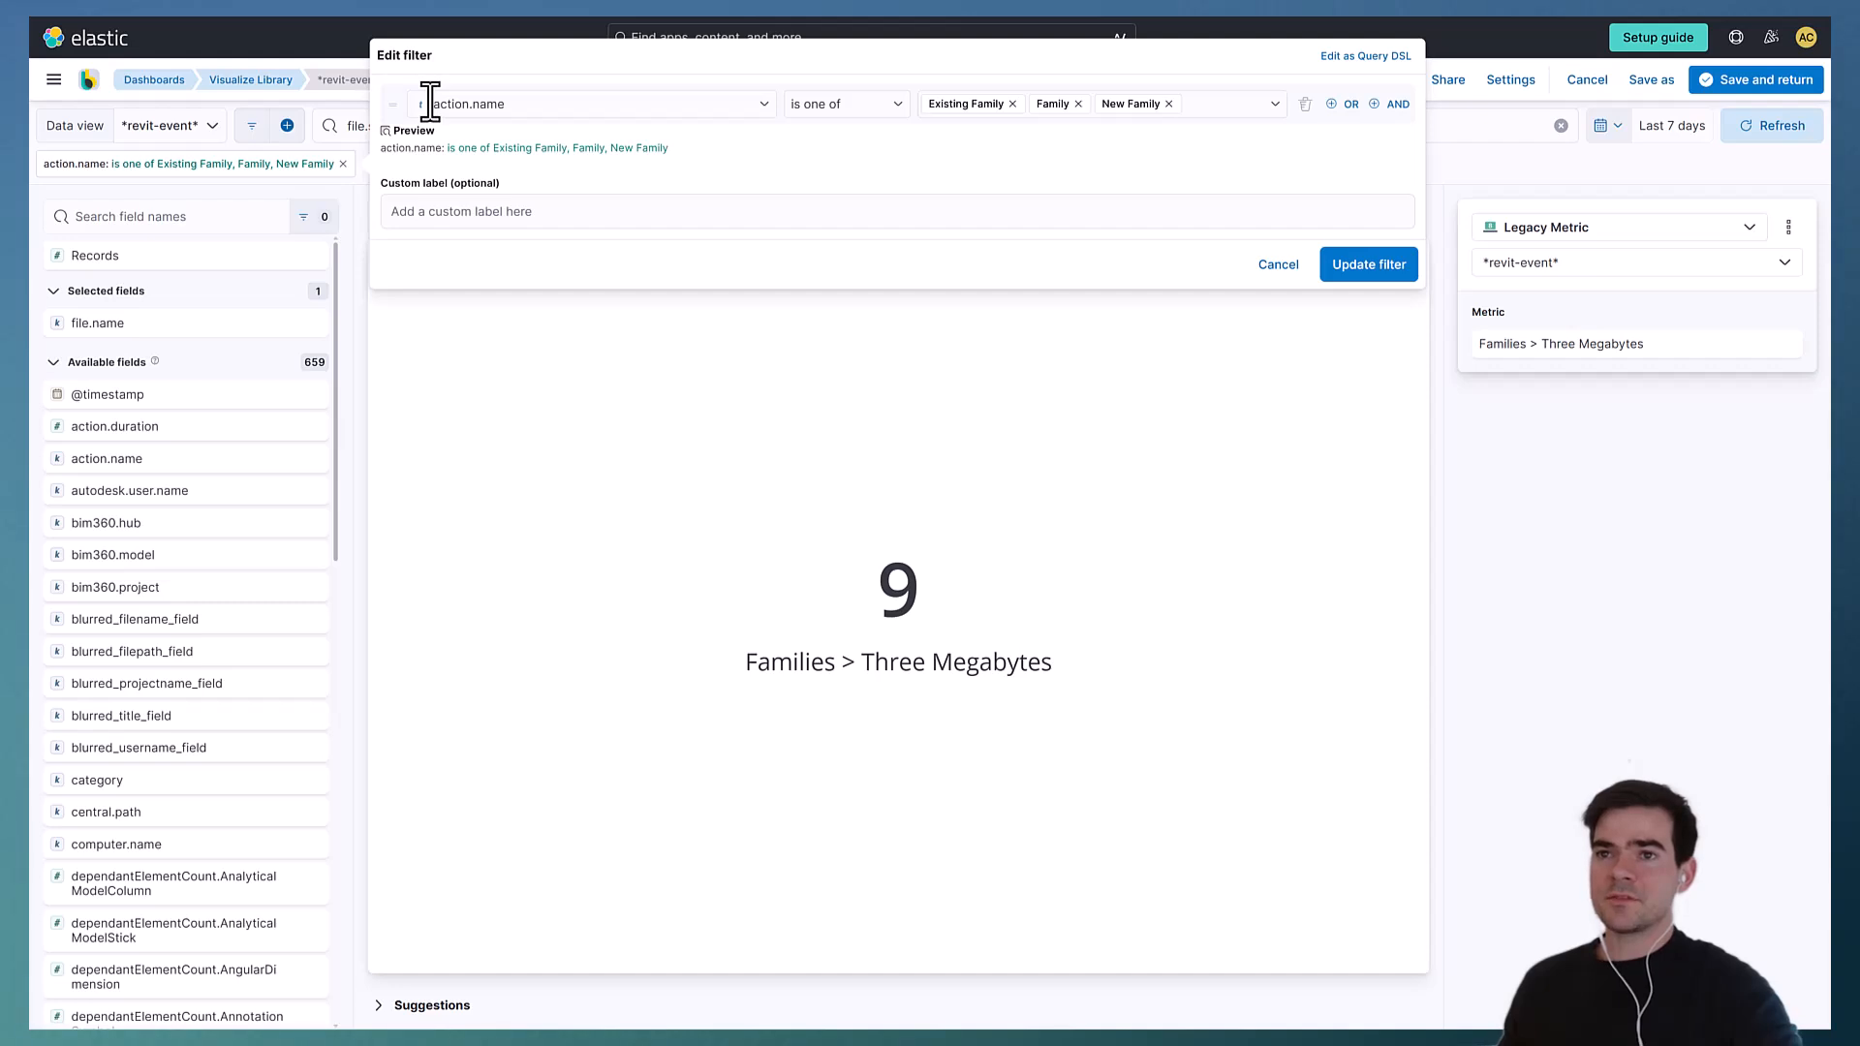
click(538, 104)
click(780, 92)
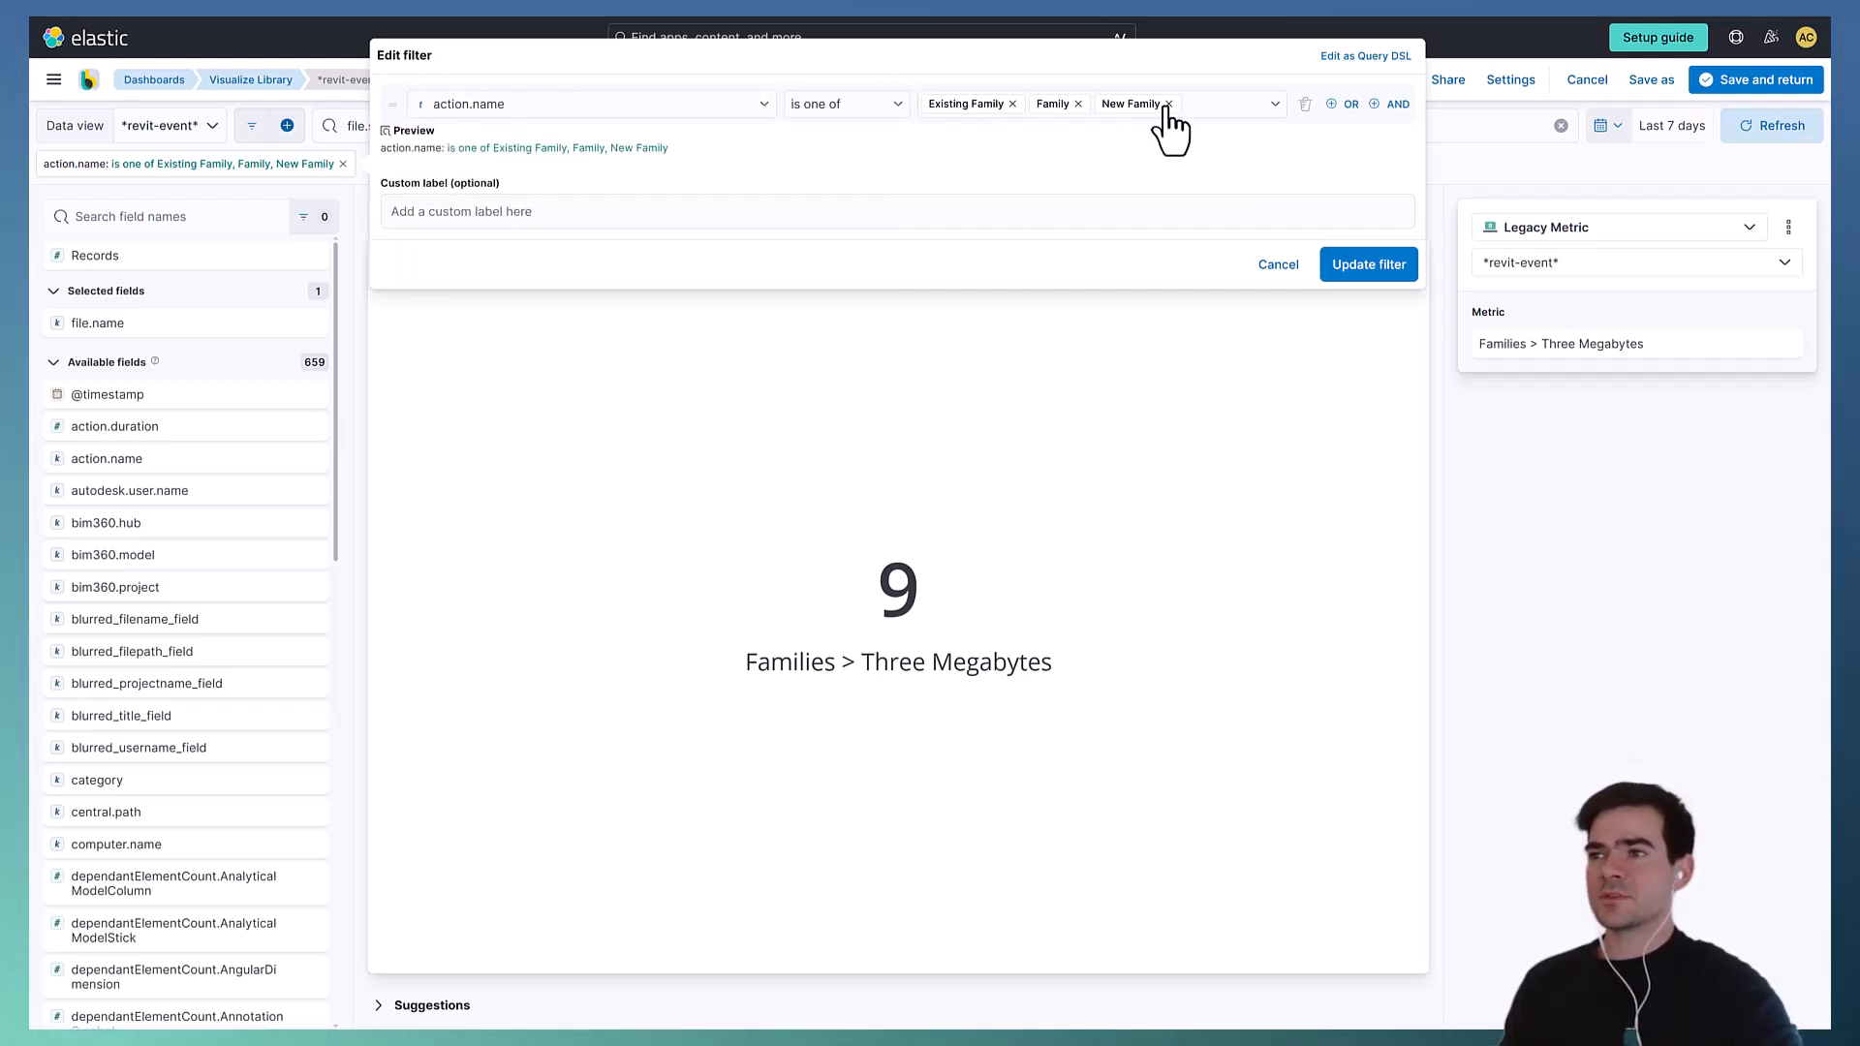
click(1331, 271)
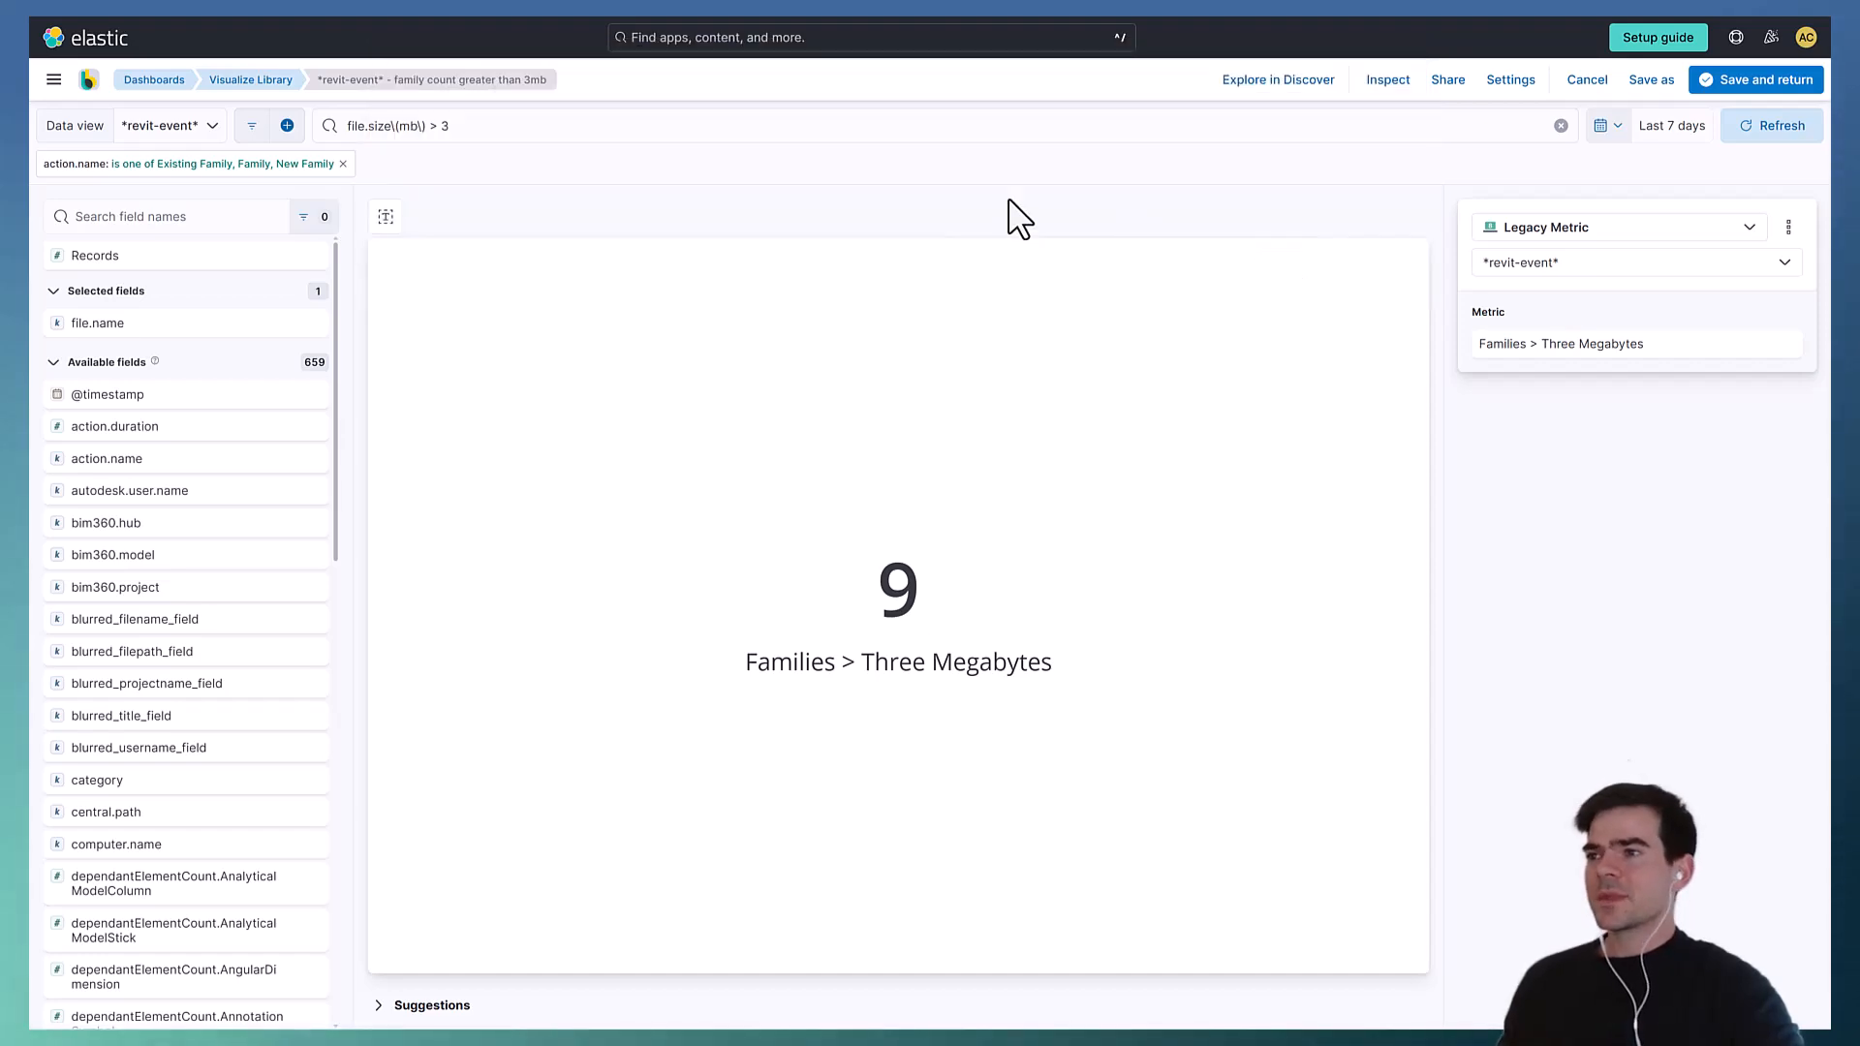
- Create a new Lens visualization from the Visualize Library and switch its chart type to Metric
click(254, 82)
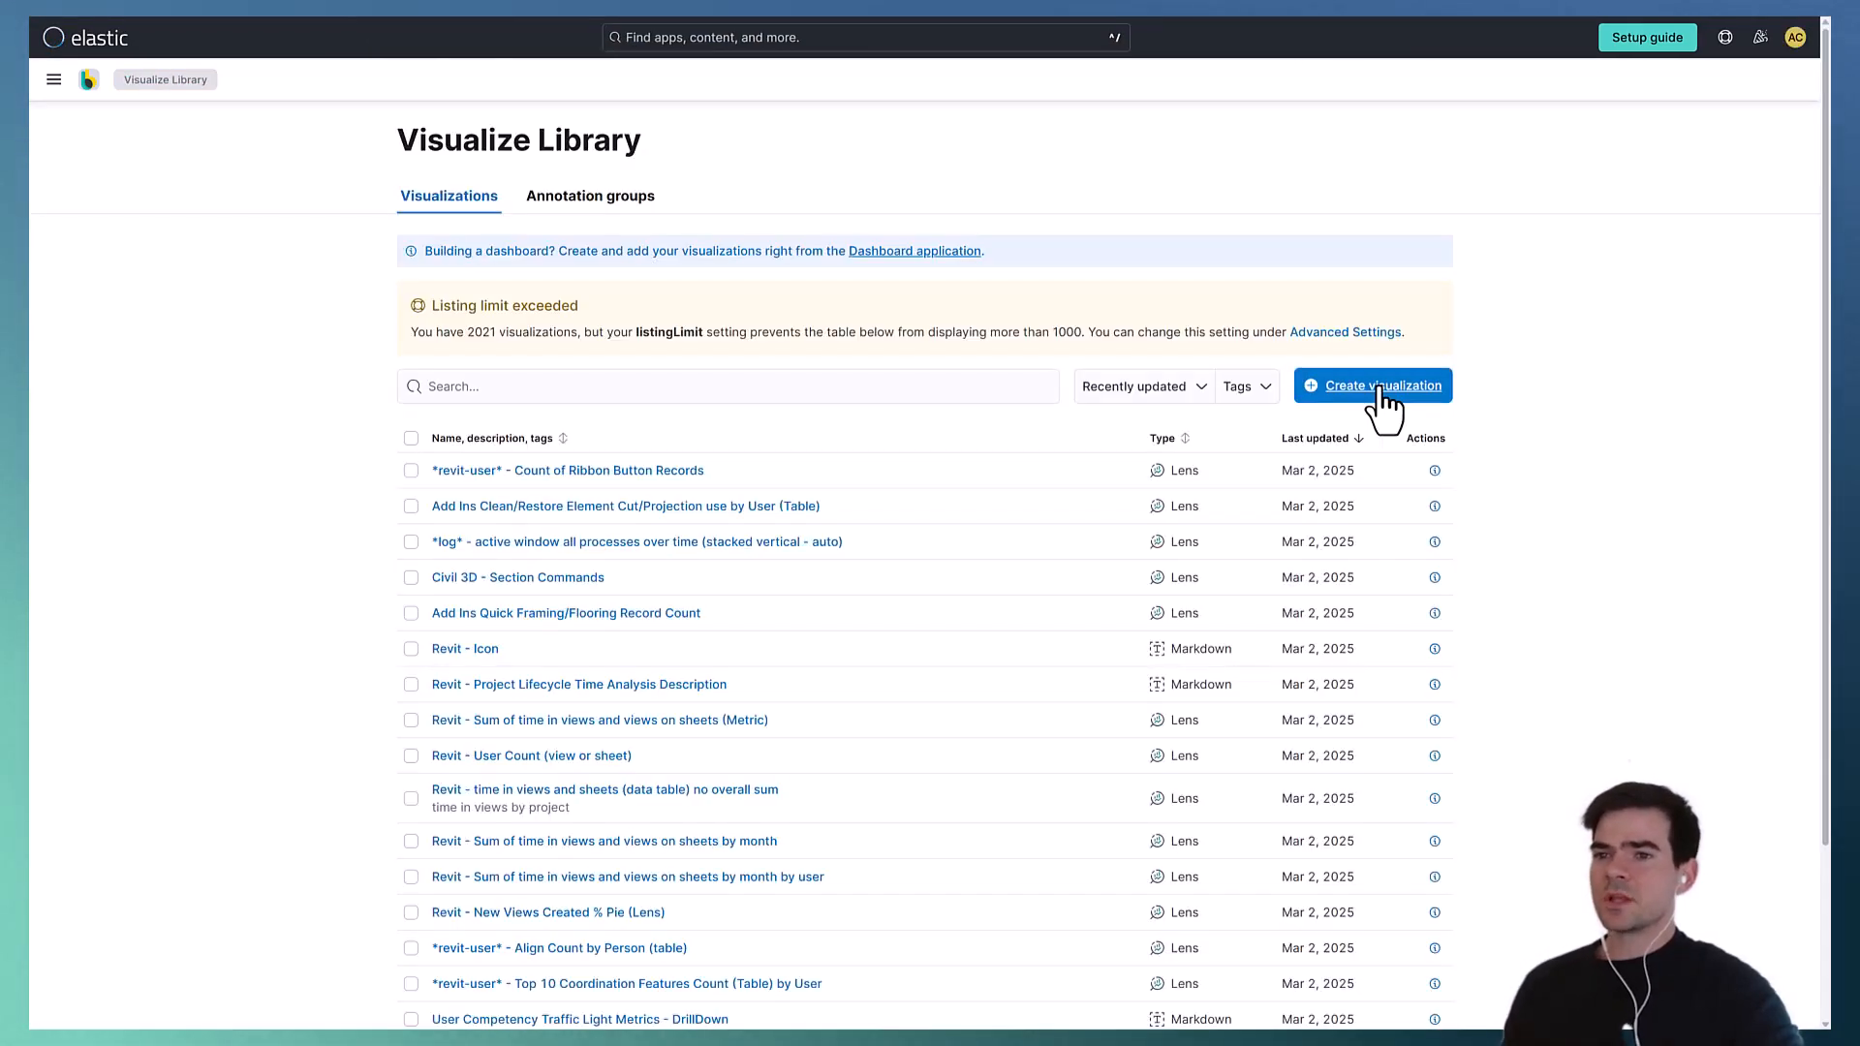
click(1379, 387)
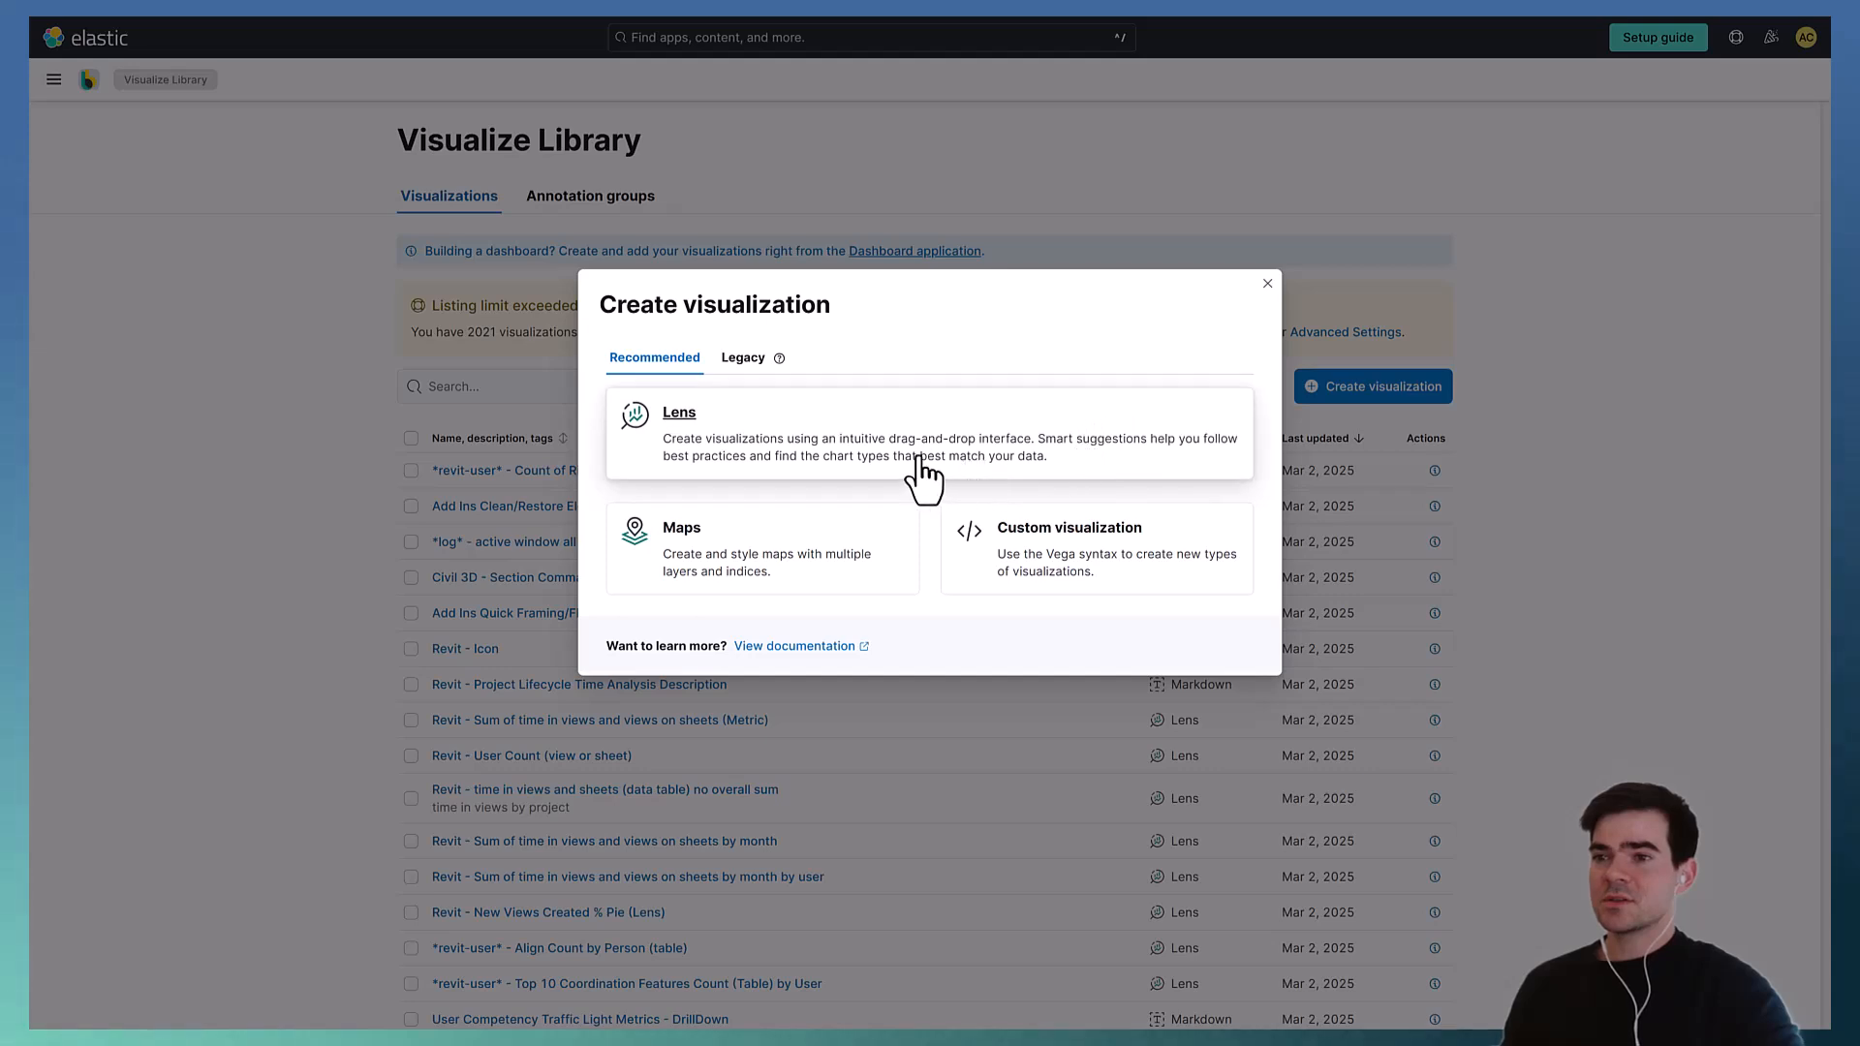
click(806, 444)
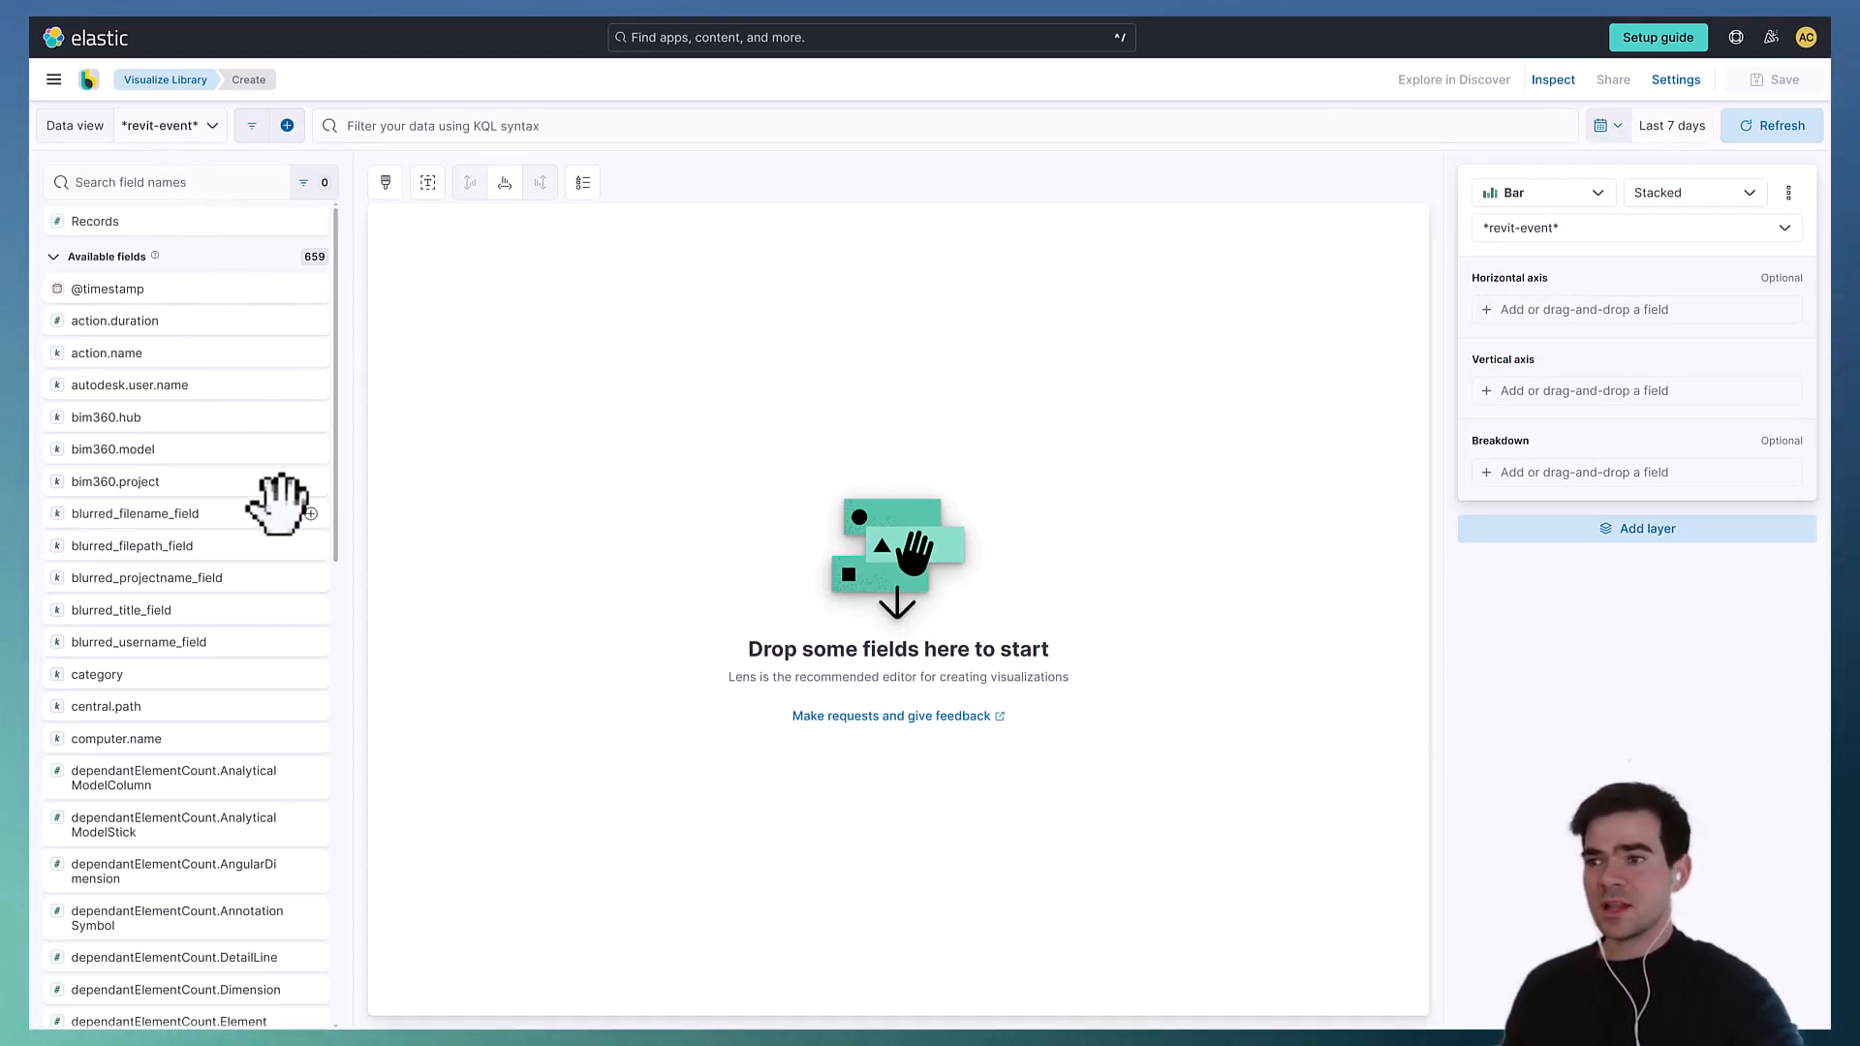
click(1561, 211)
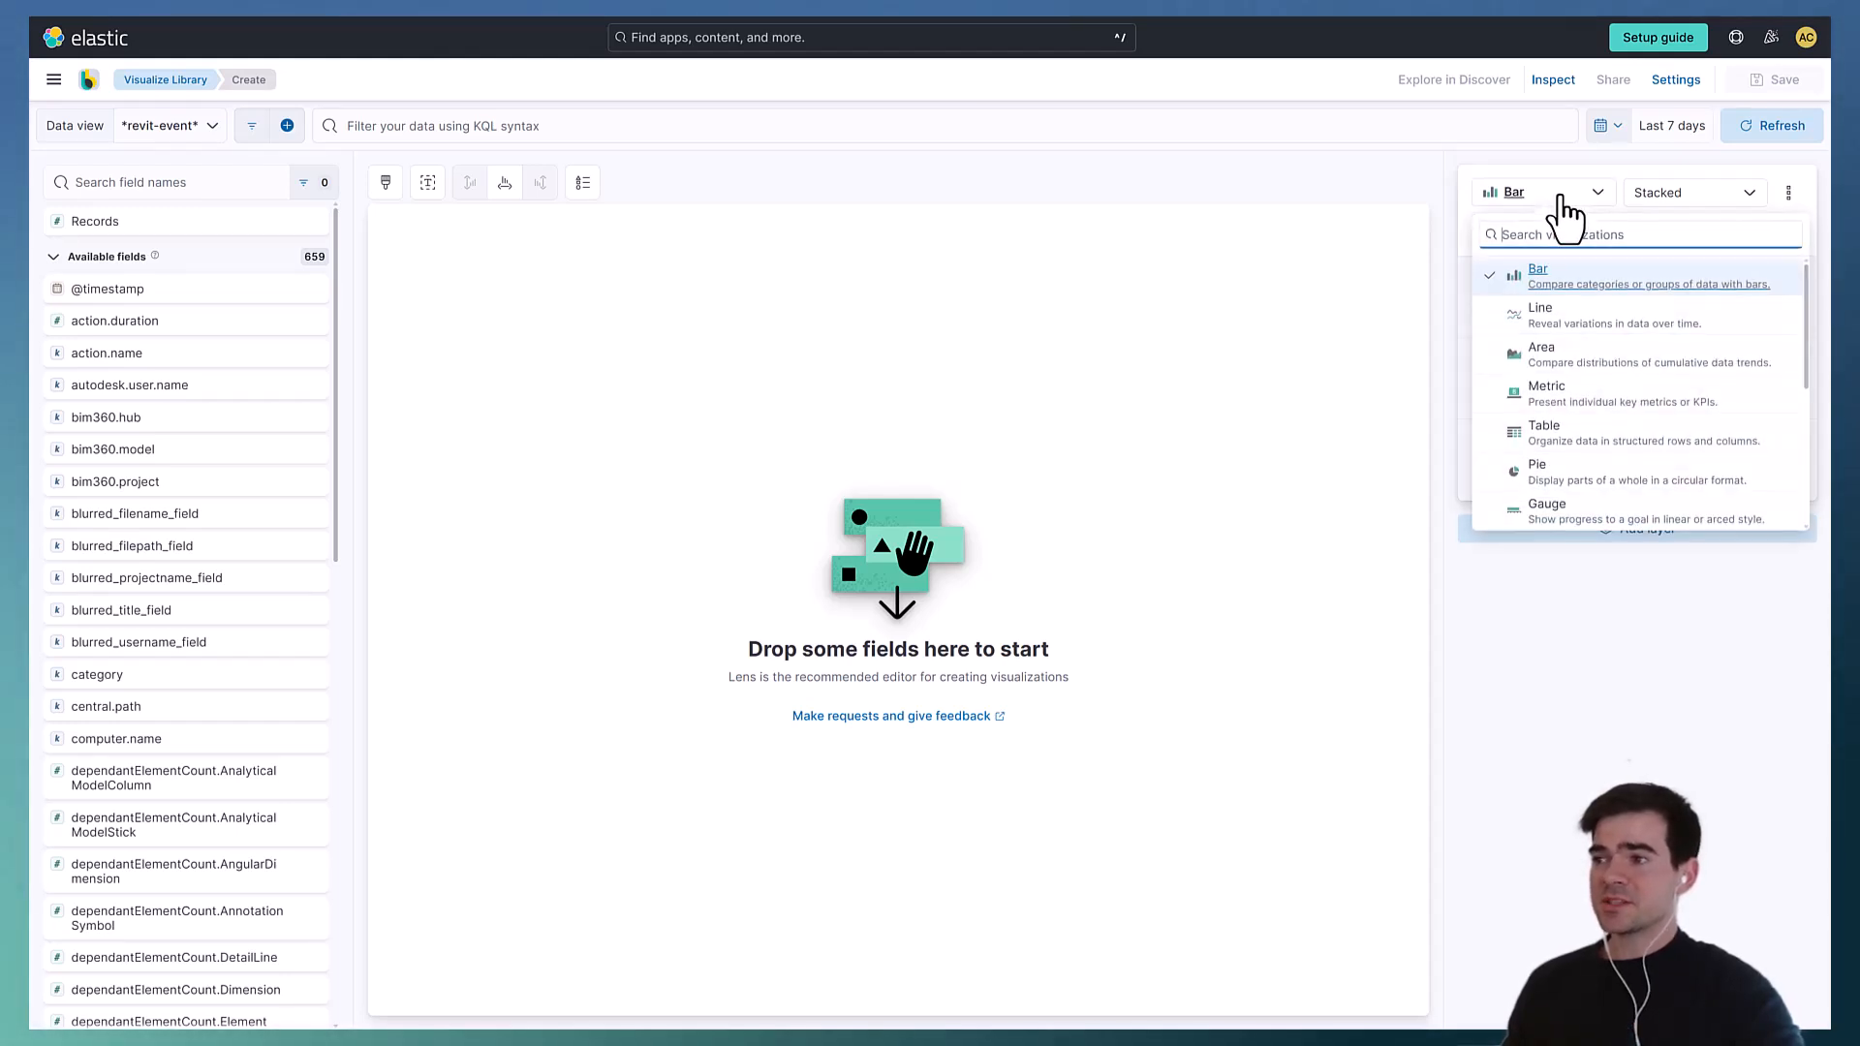
click(1574, 417)
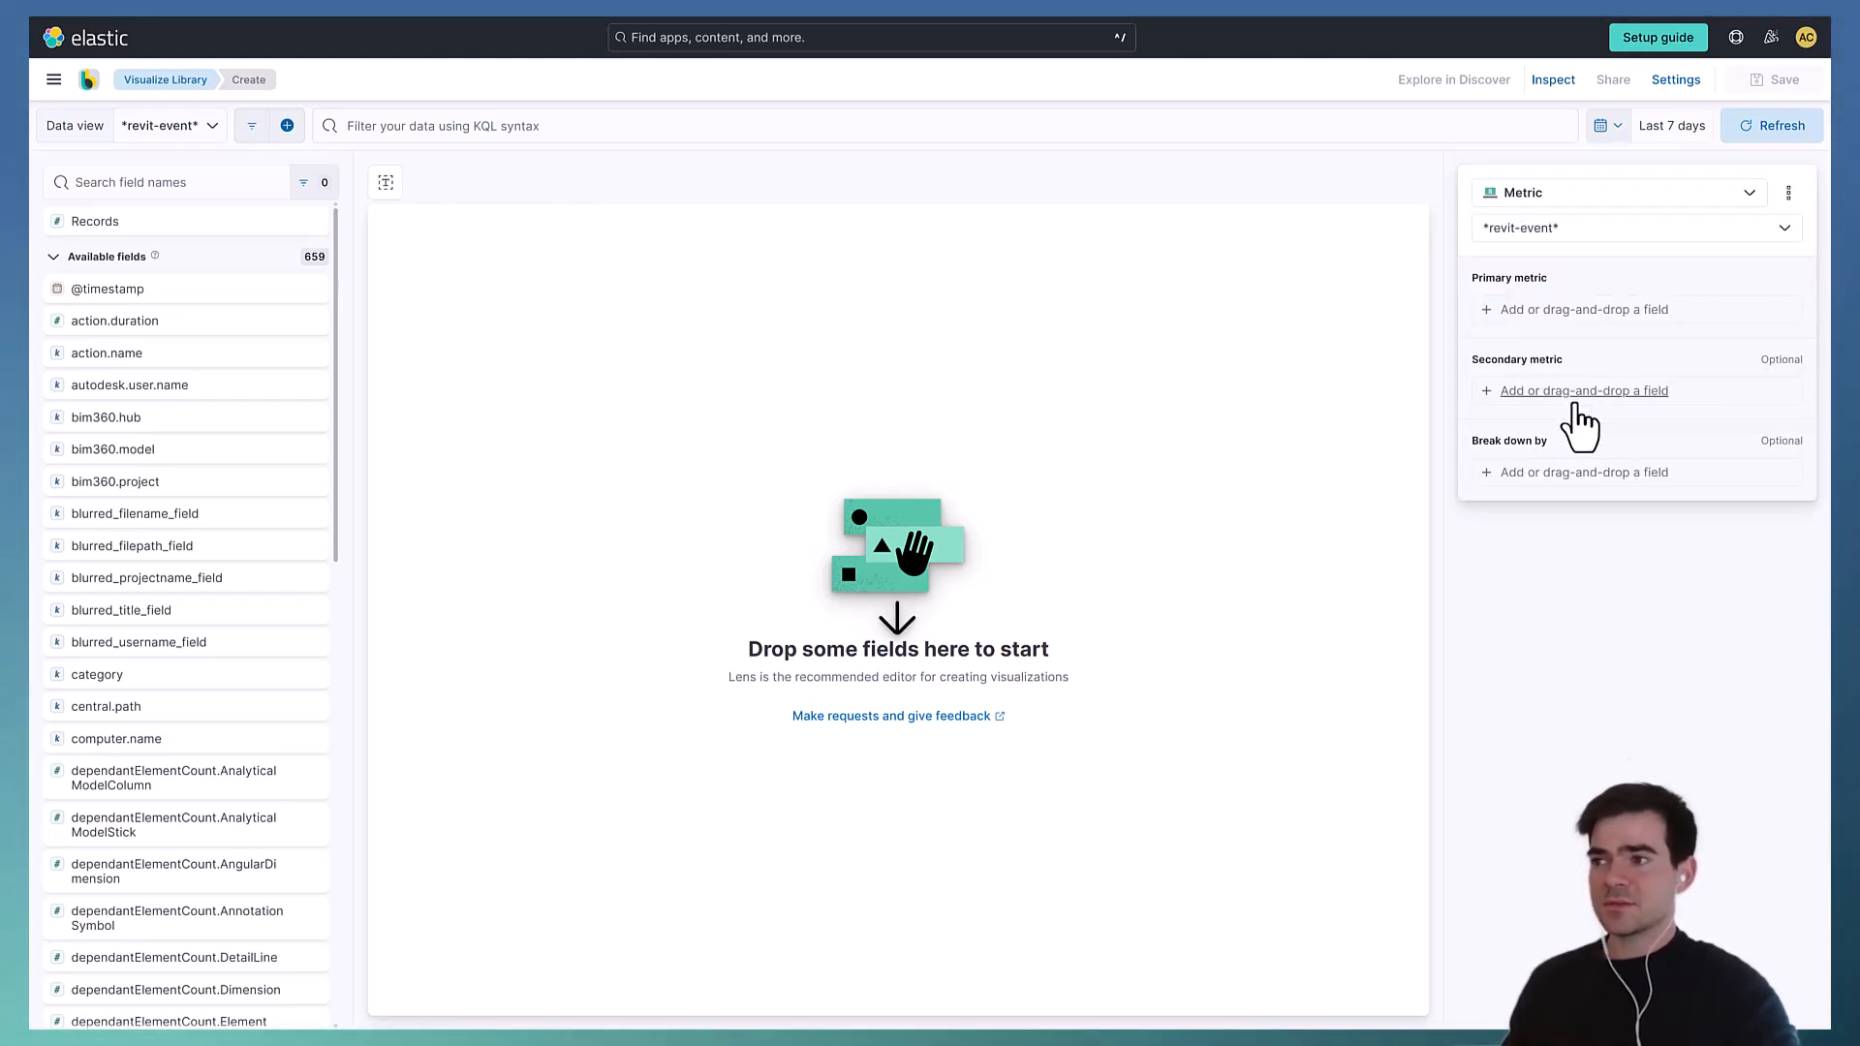
- Search the field list for file.name and add it as the primary metric
click(171, 187)
text(file)
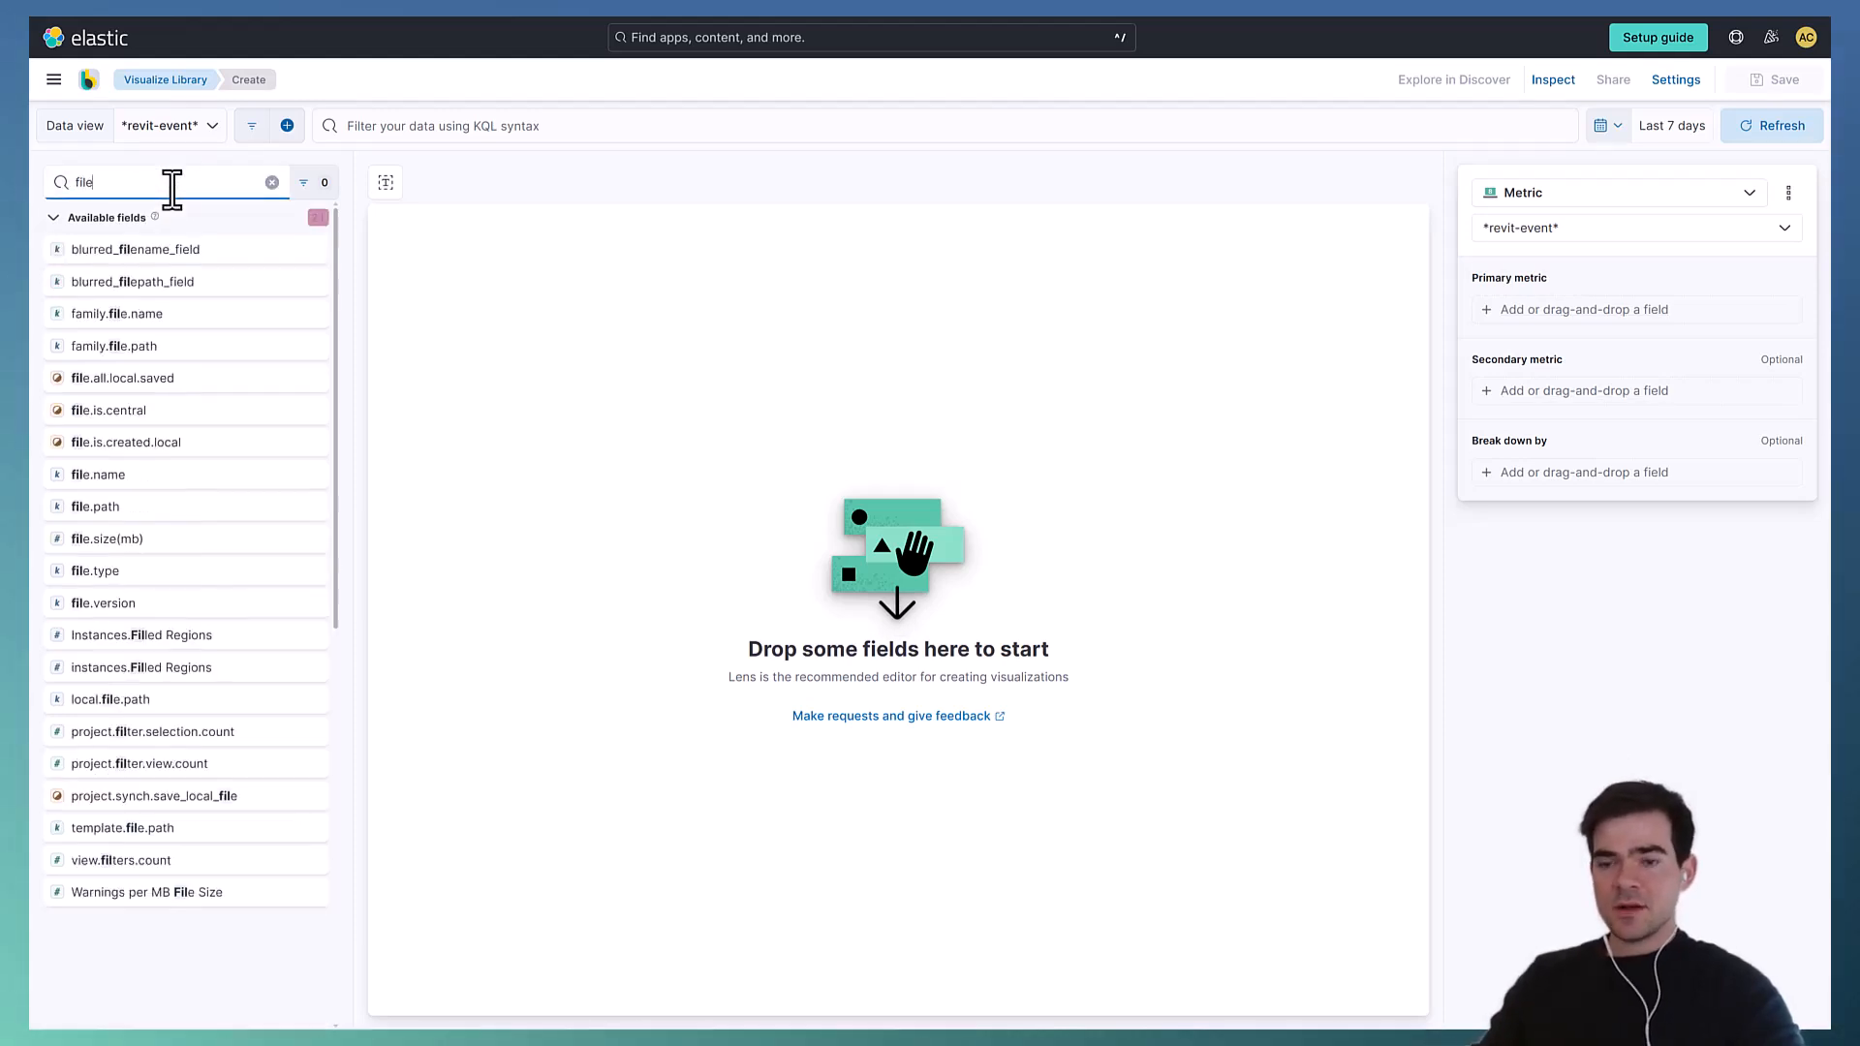
text(.name)
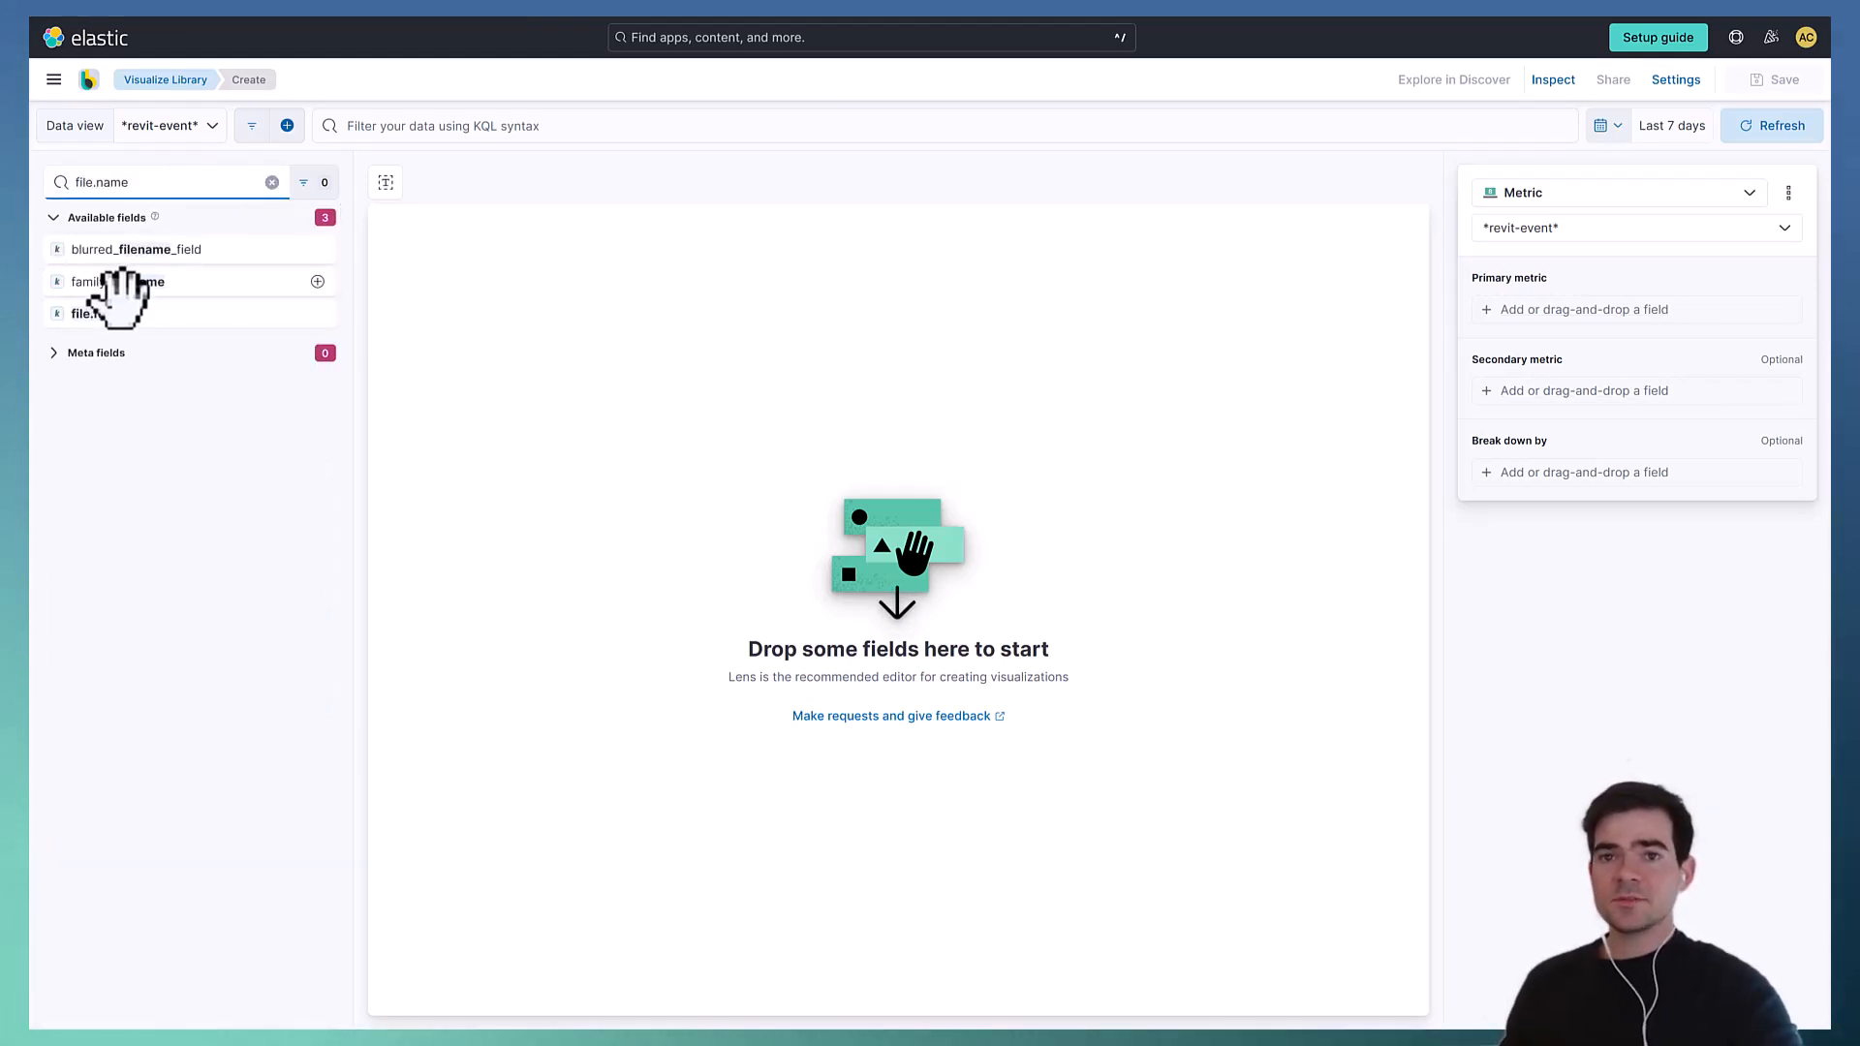
drag(116, 312, 1531, 308)
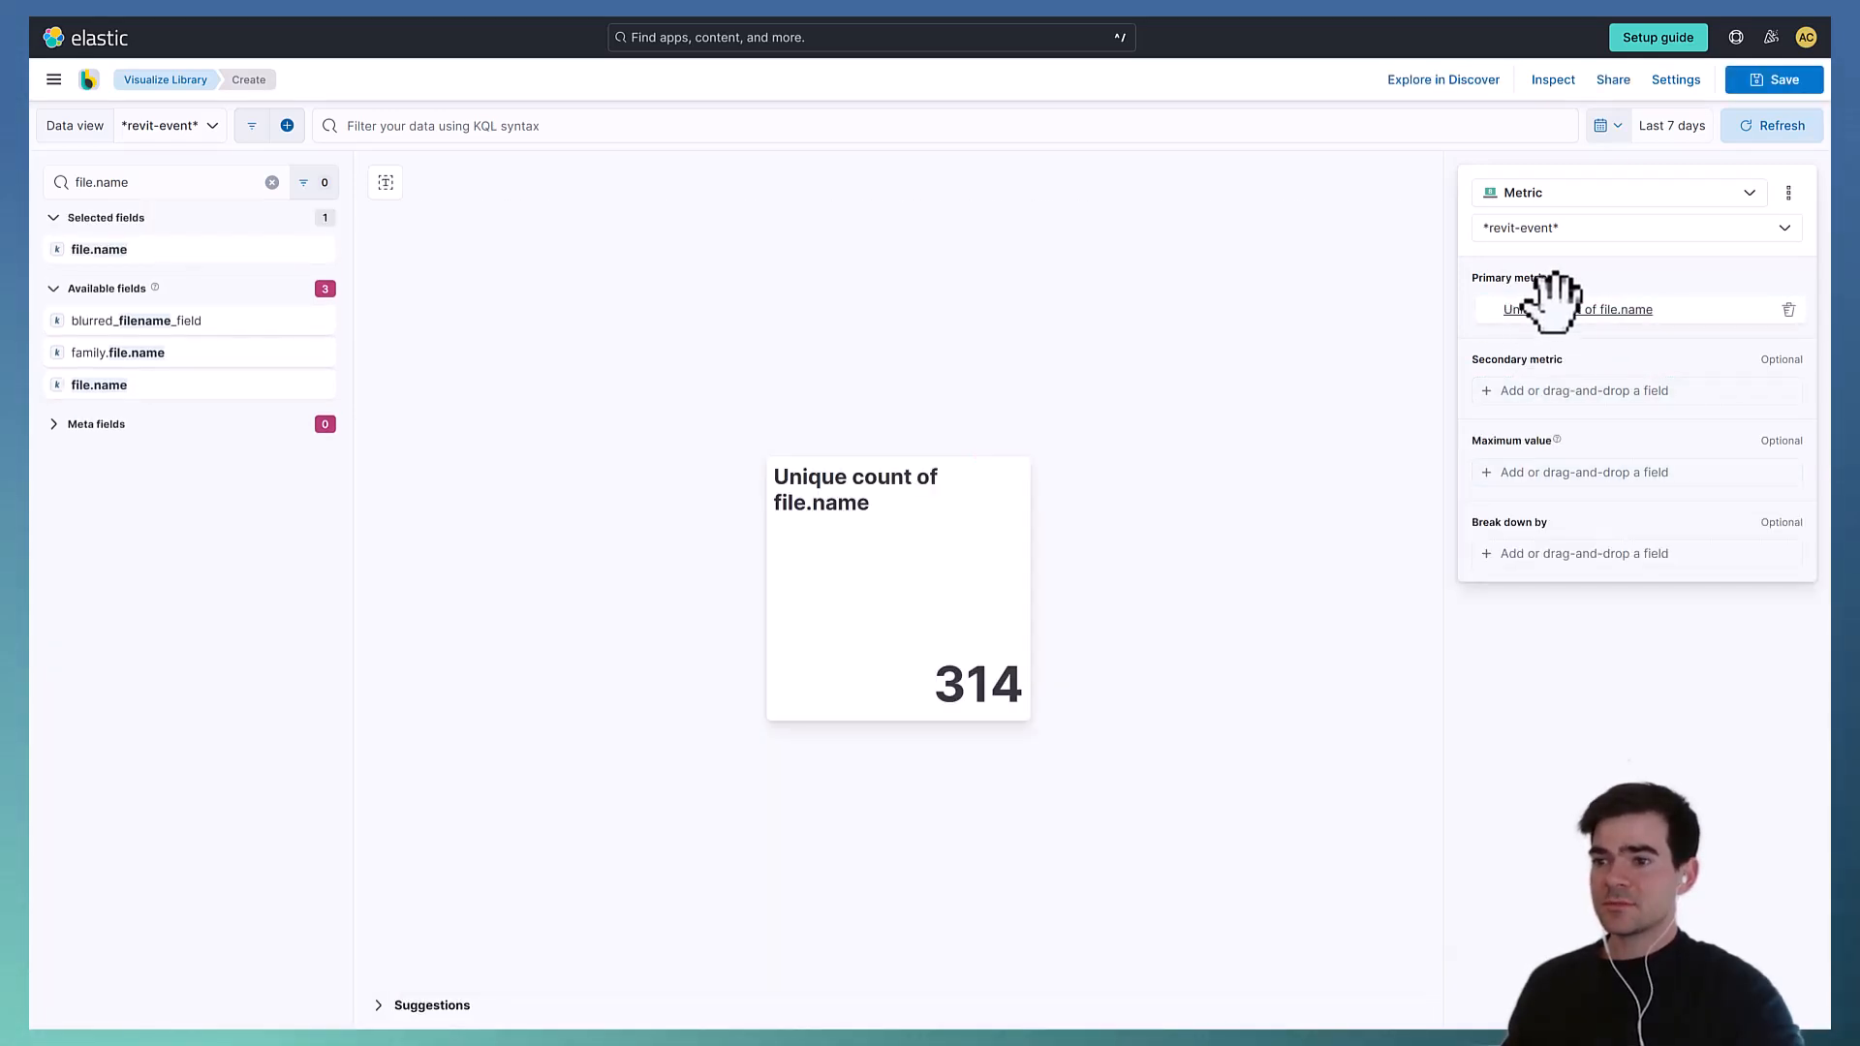
click(1683, 308)
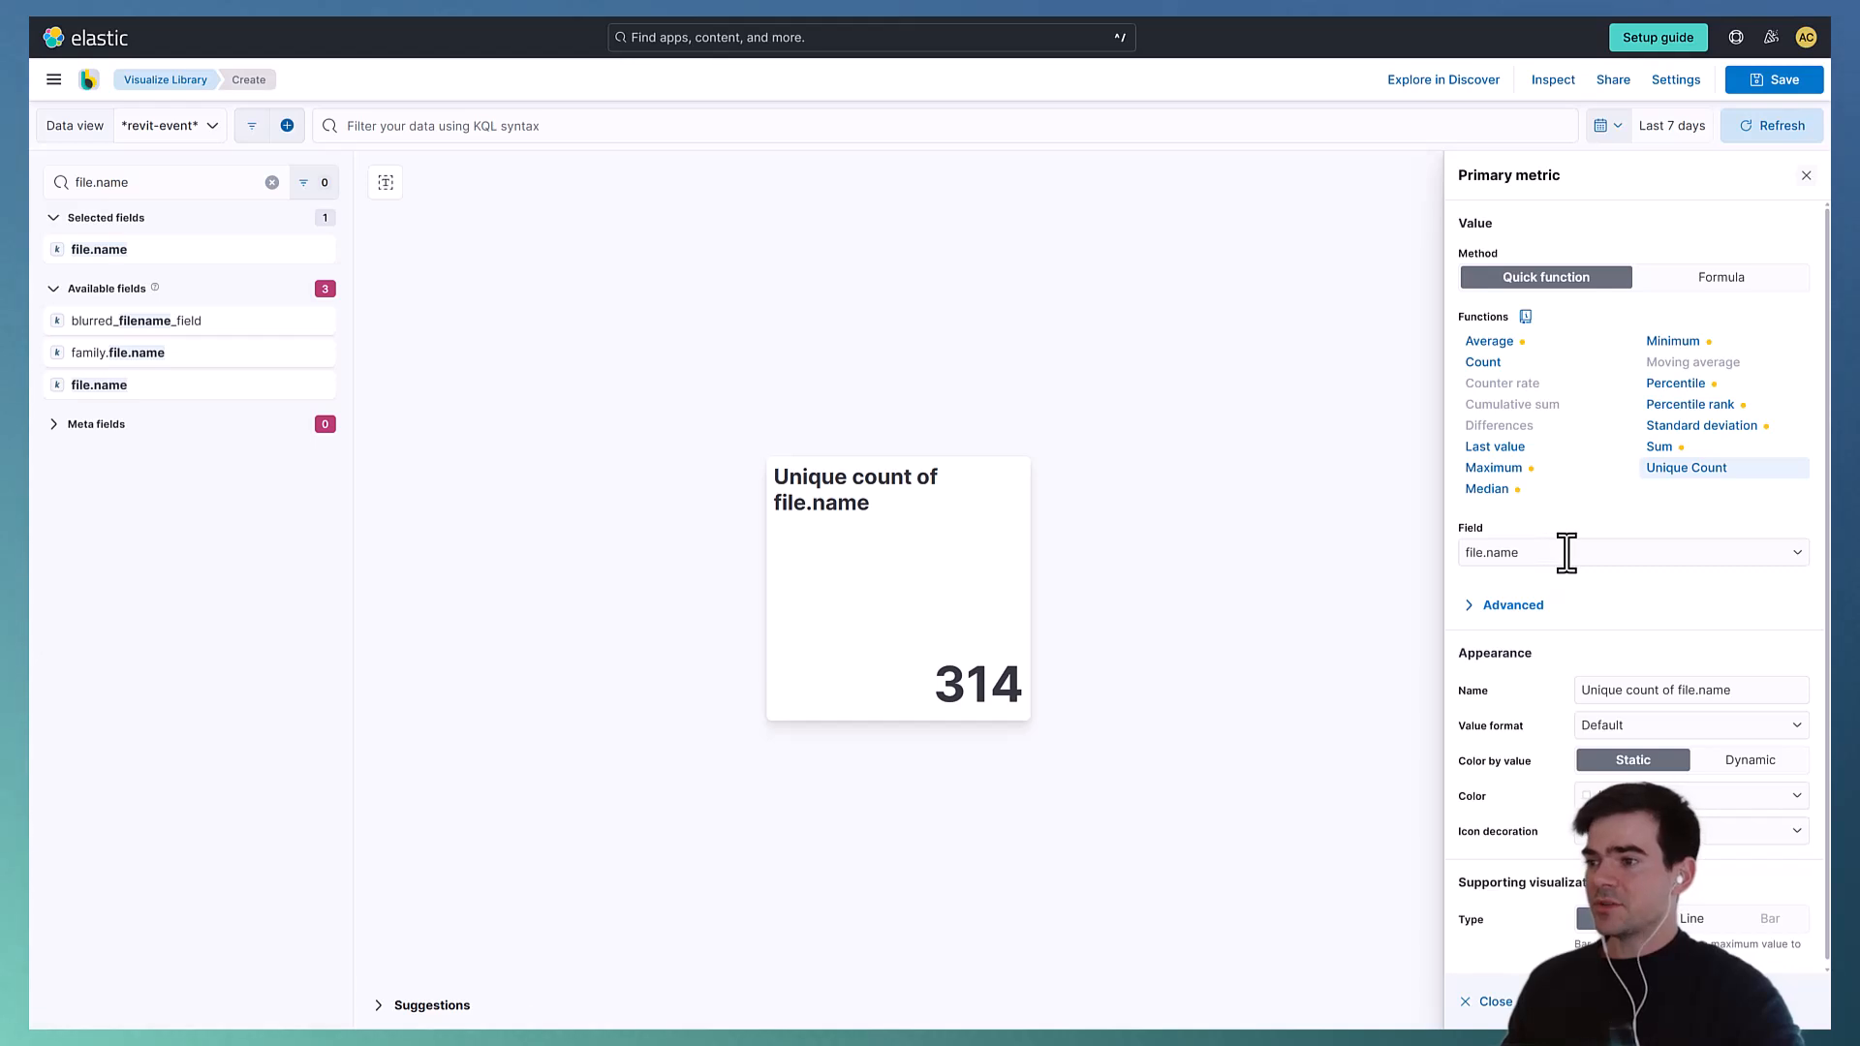
click(1123, 444)
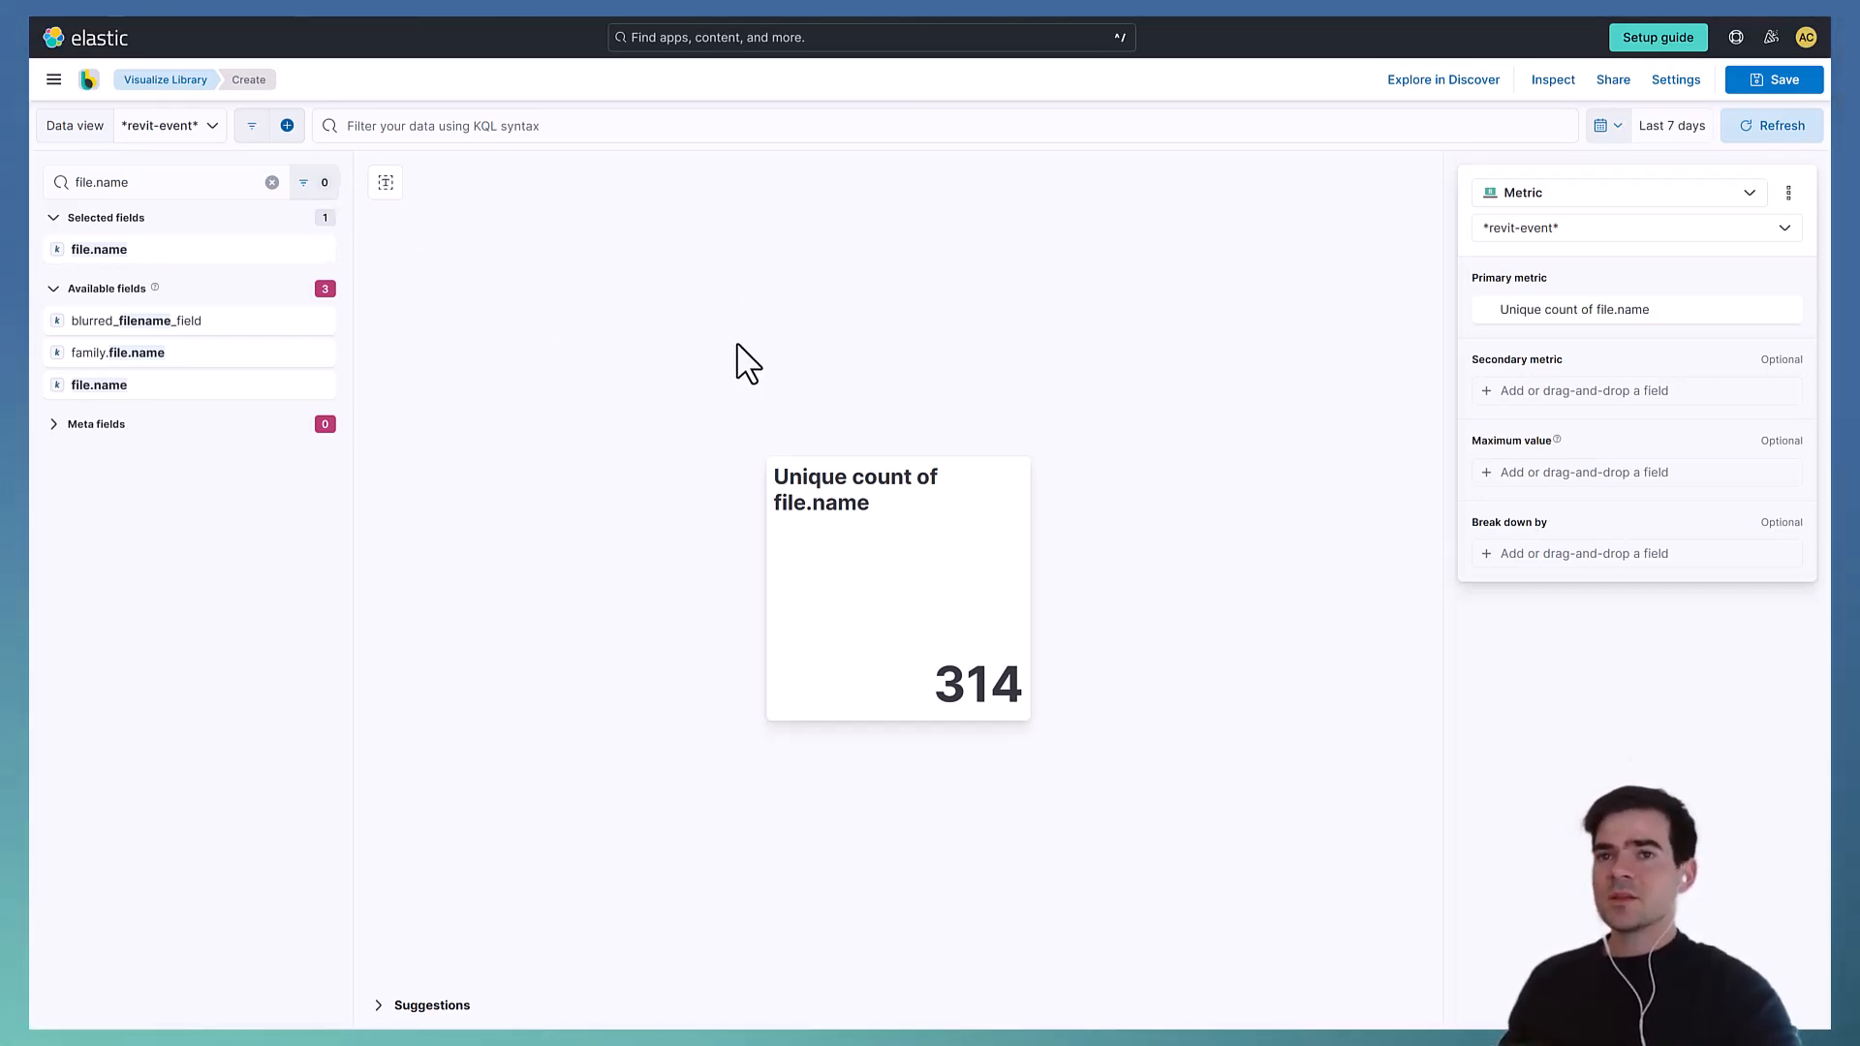
- Start a new filter on the action.name field with the operator is one of
click(288, 126)
click(431, 215)
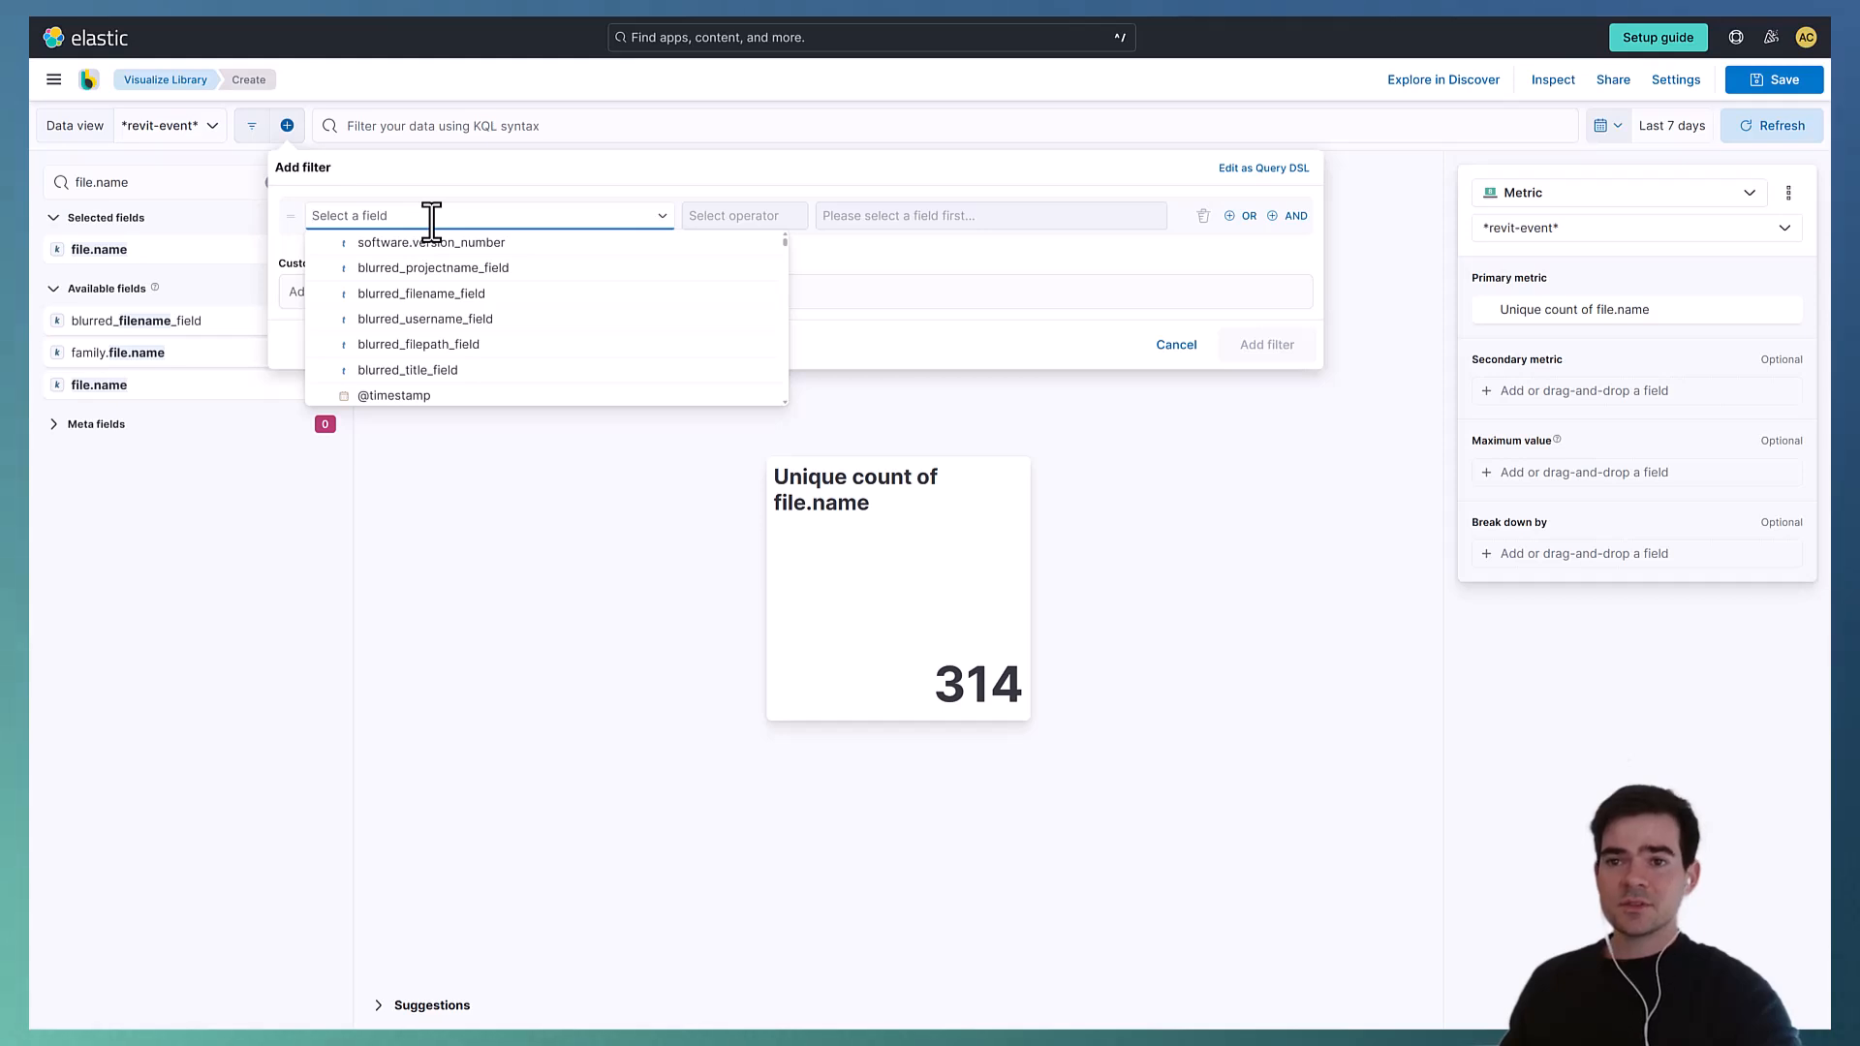
text(a)
key(BackSpace)
text(action.)
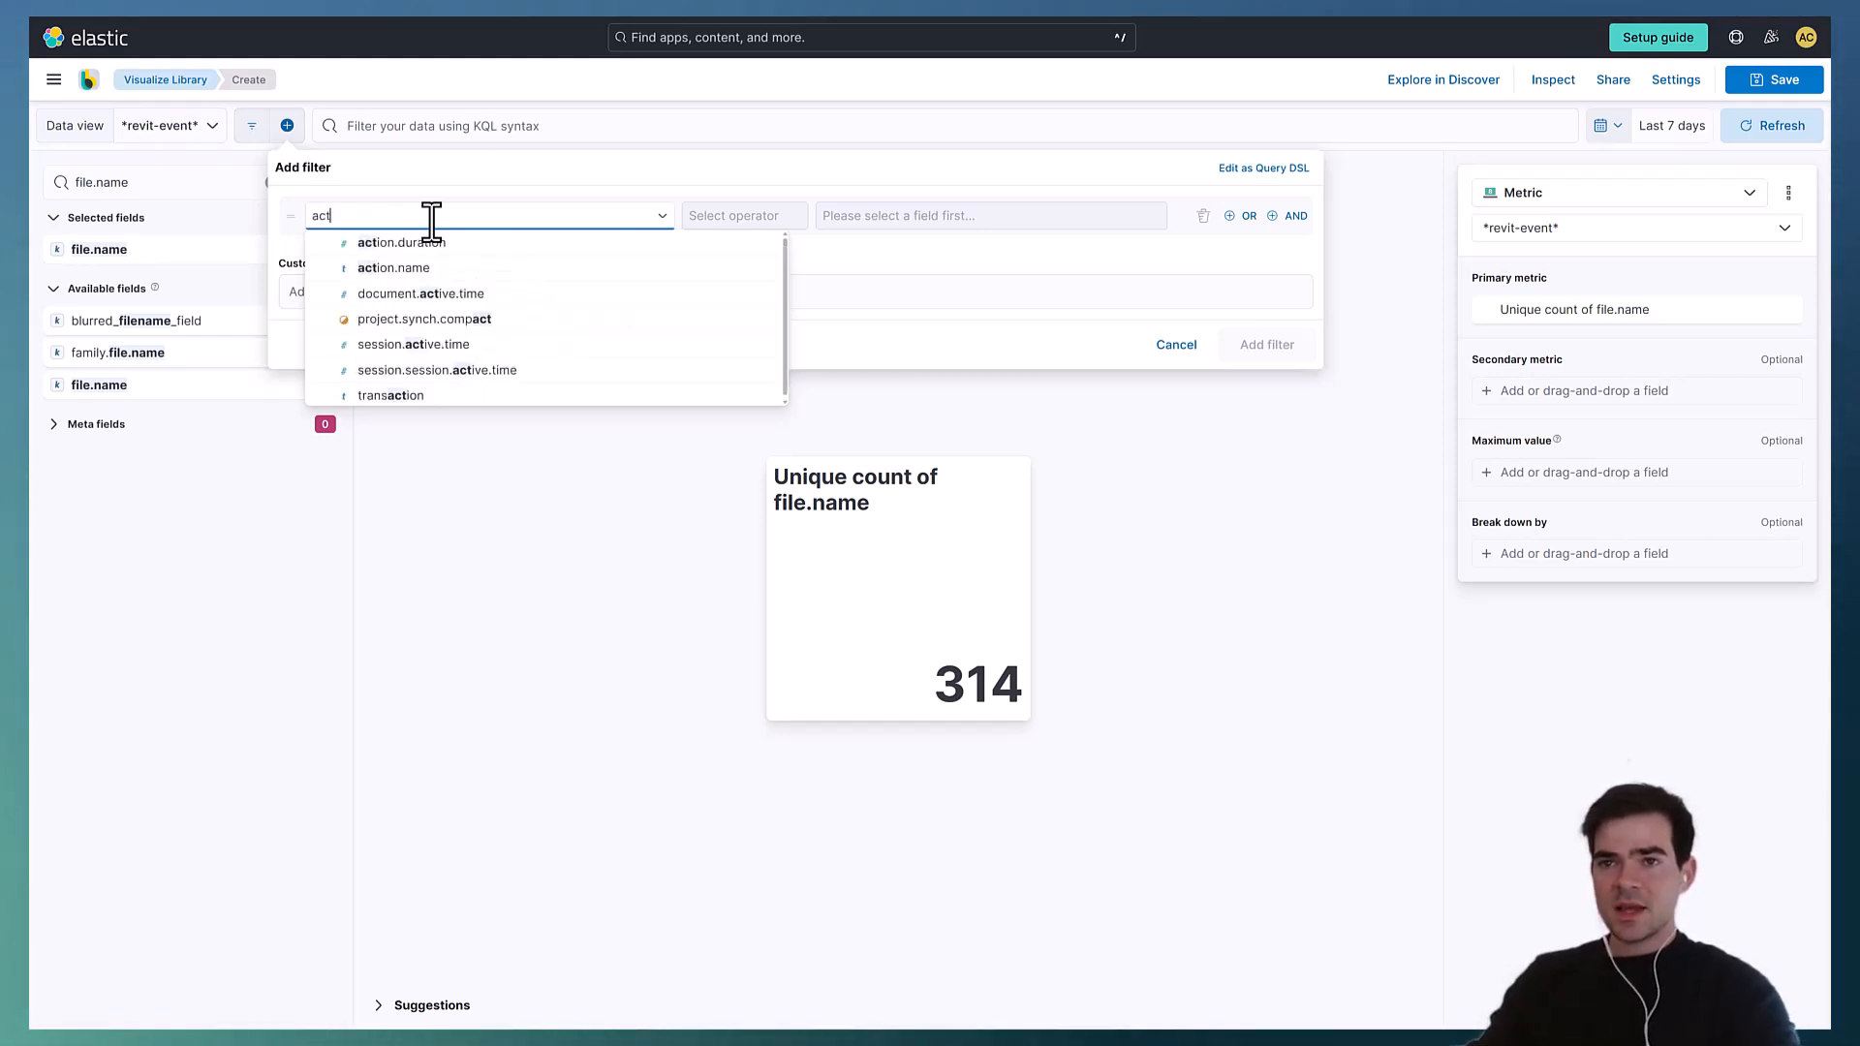
click(444, 269)
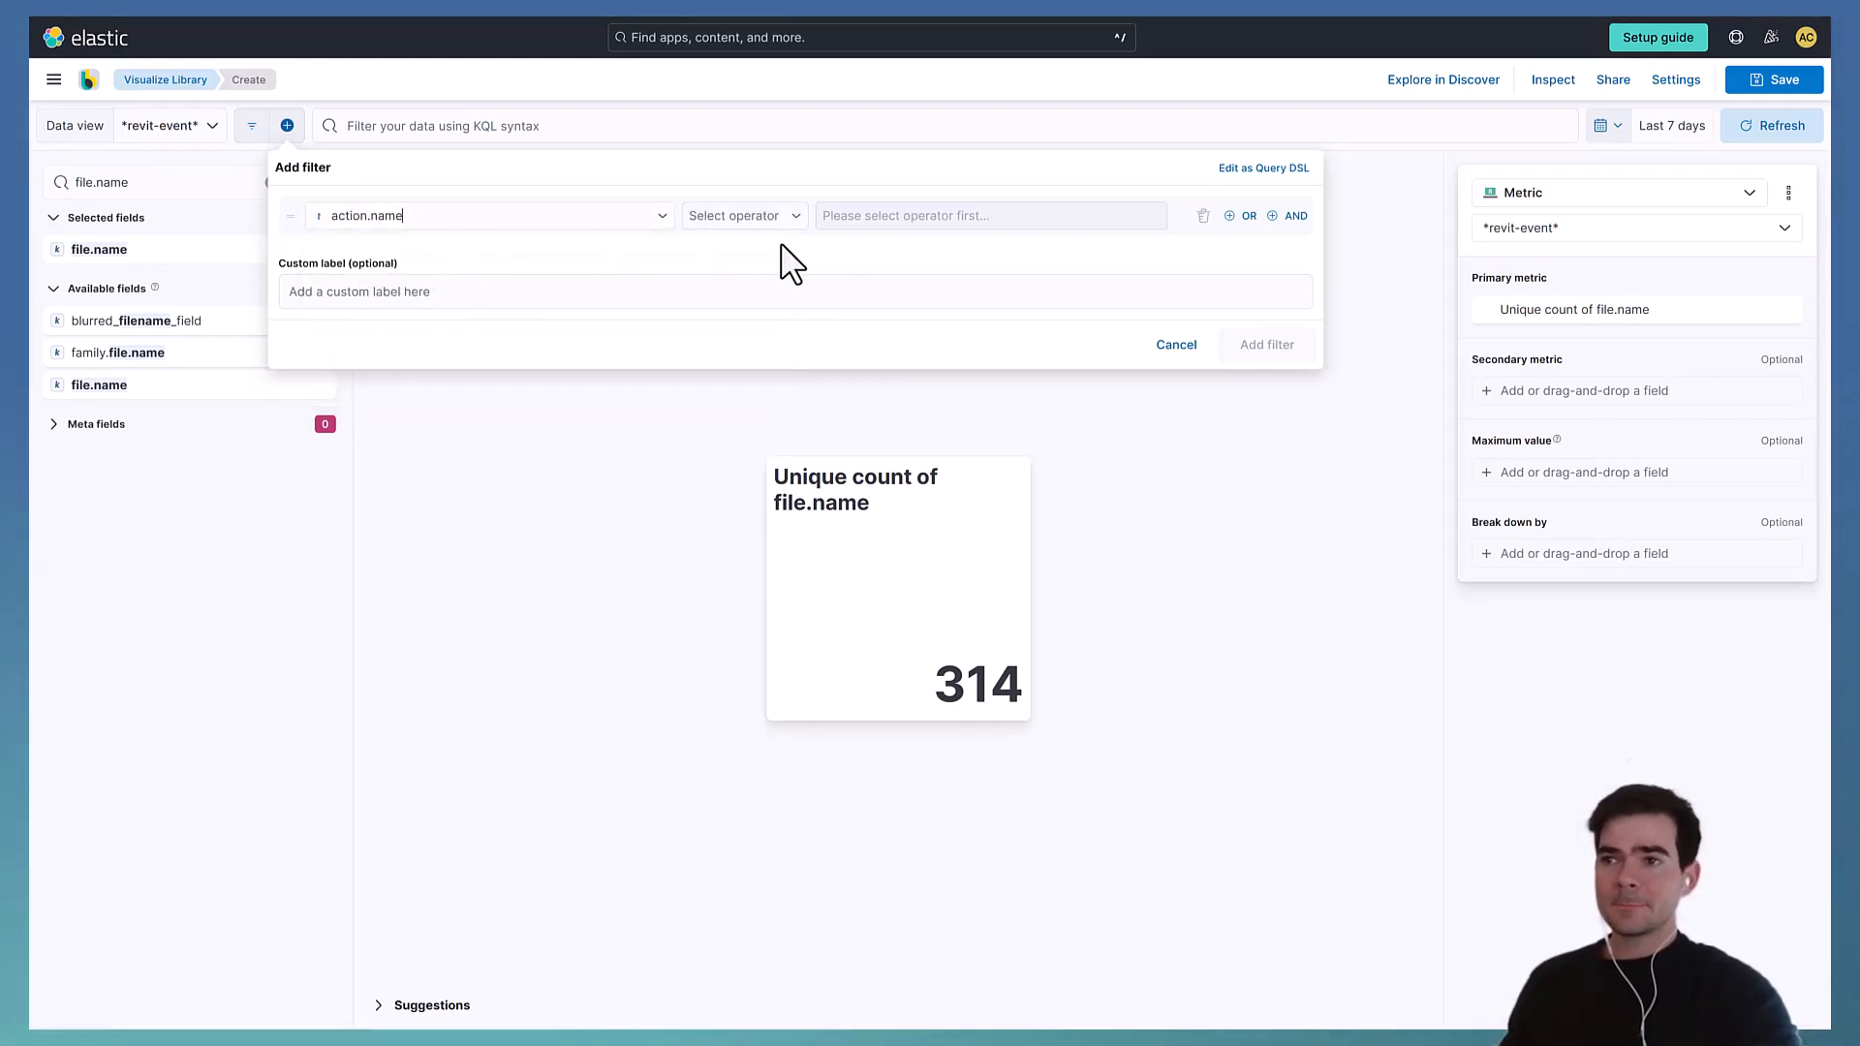
click(794, 225)
click(781, 295)
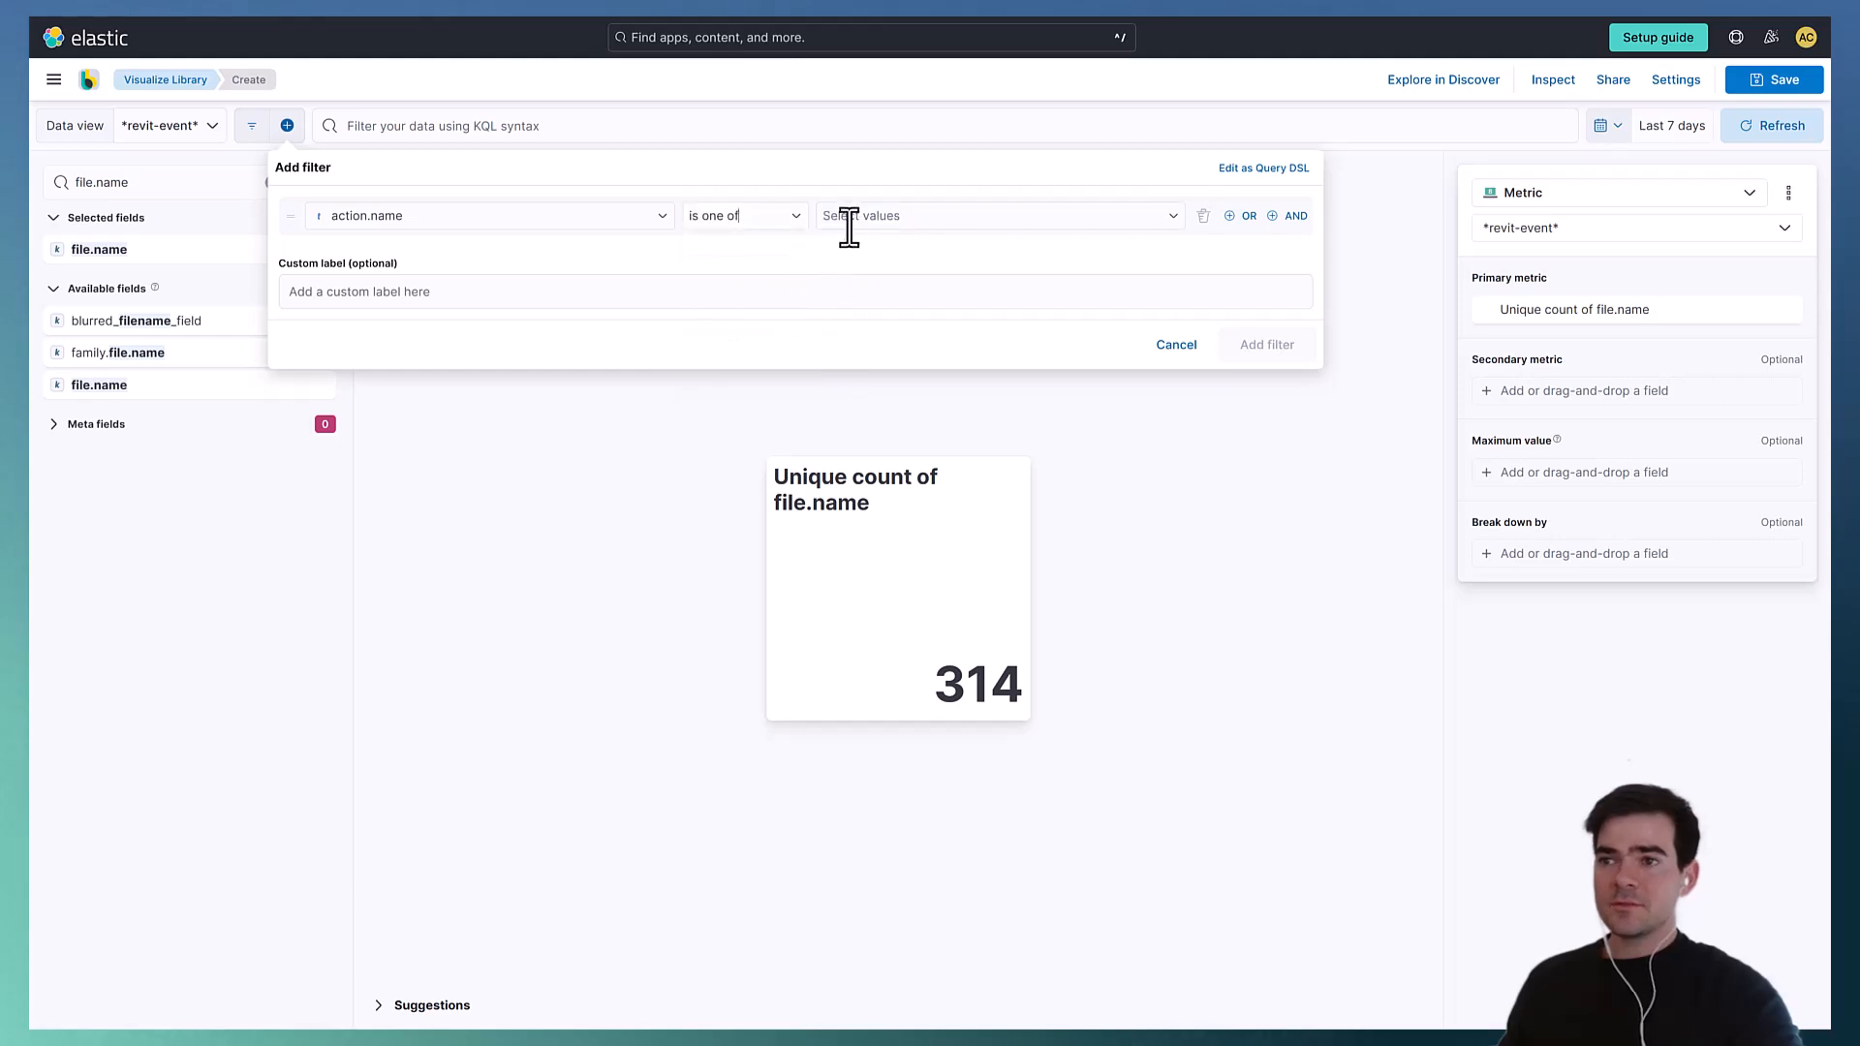
key(Escape)
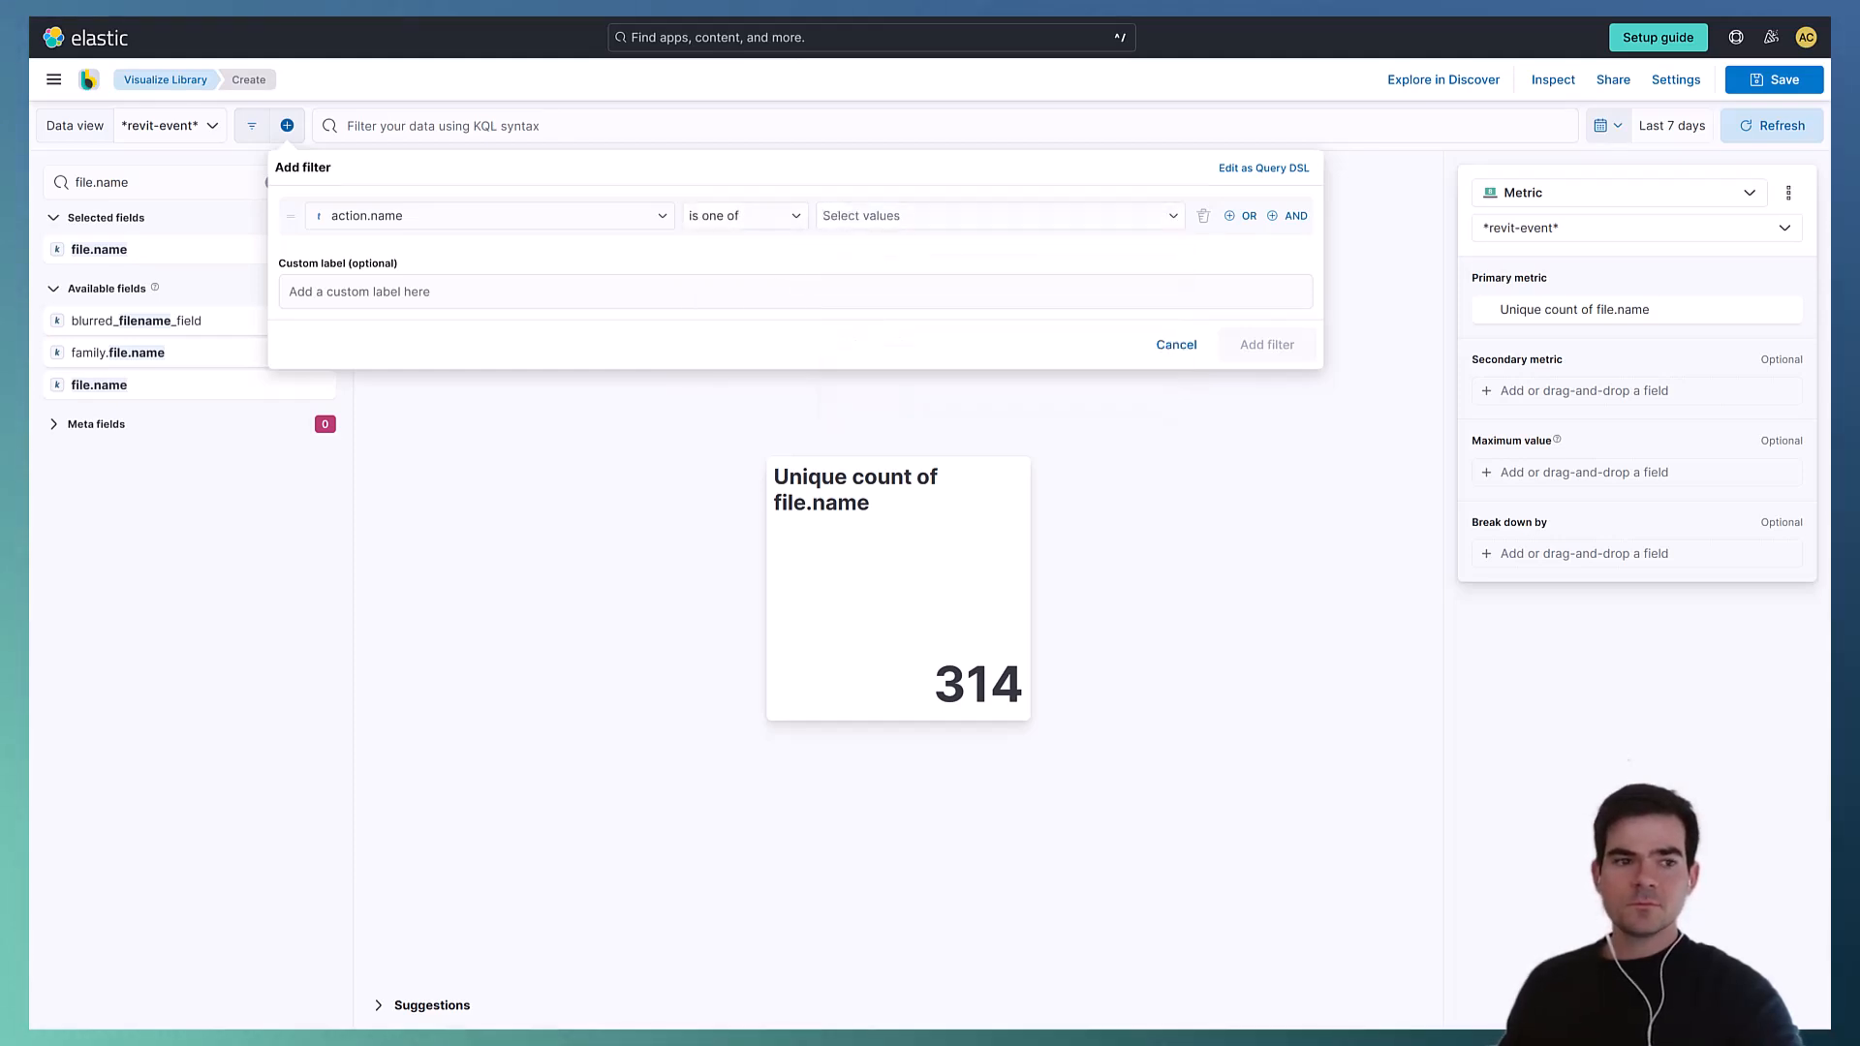
- Set the filter values to Existing Family, Family and New Family and add the filter
click(987, 214)
text(Fa)
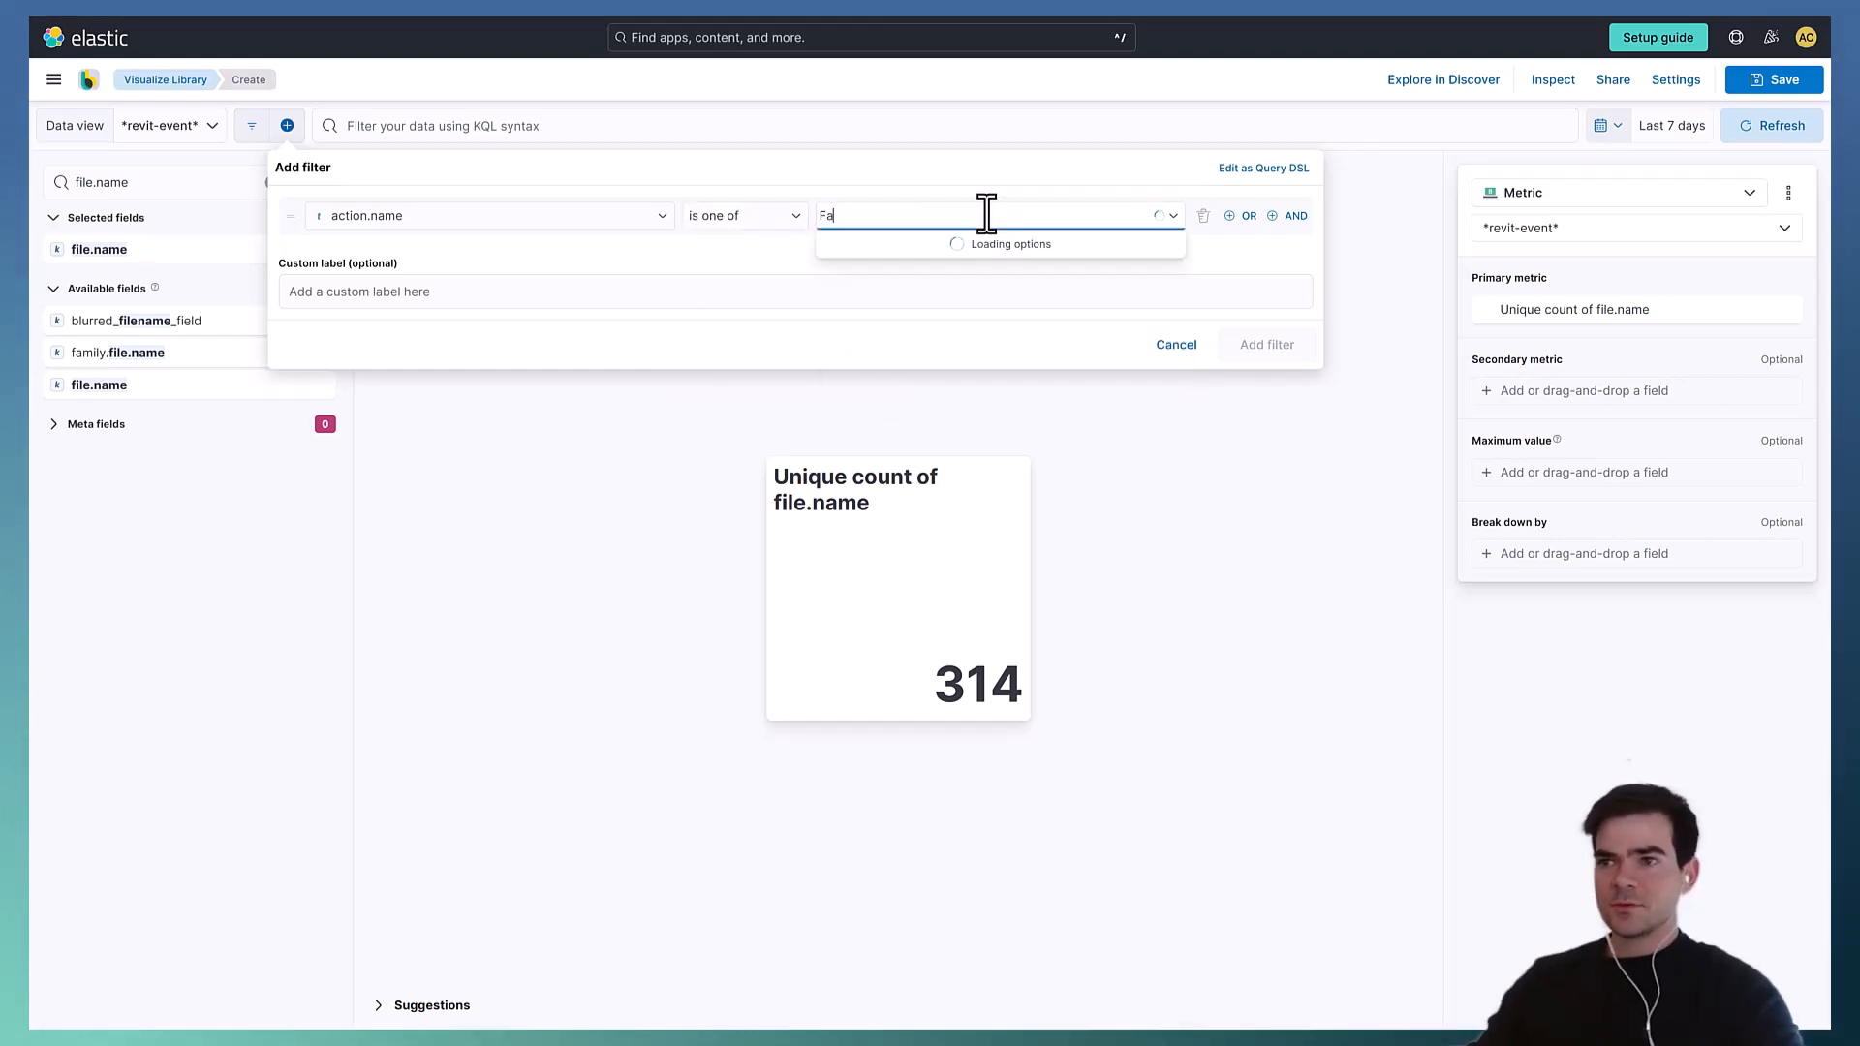
text(E)
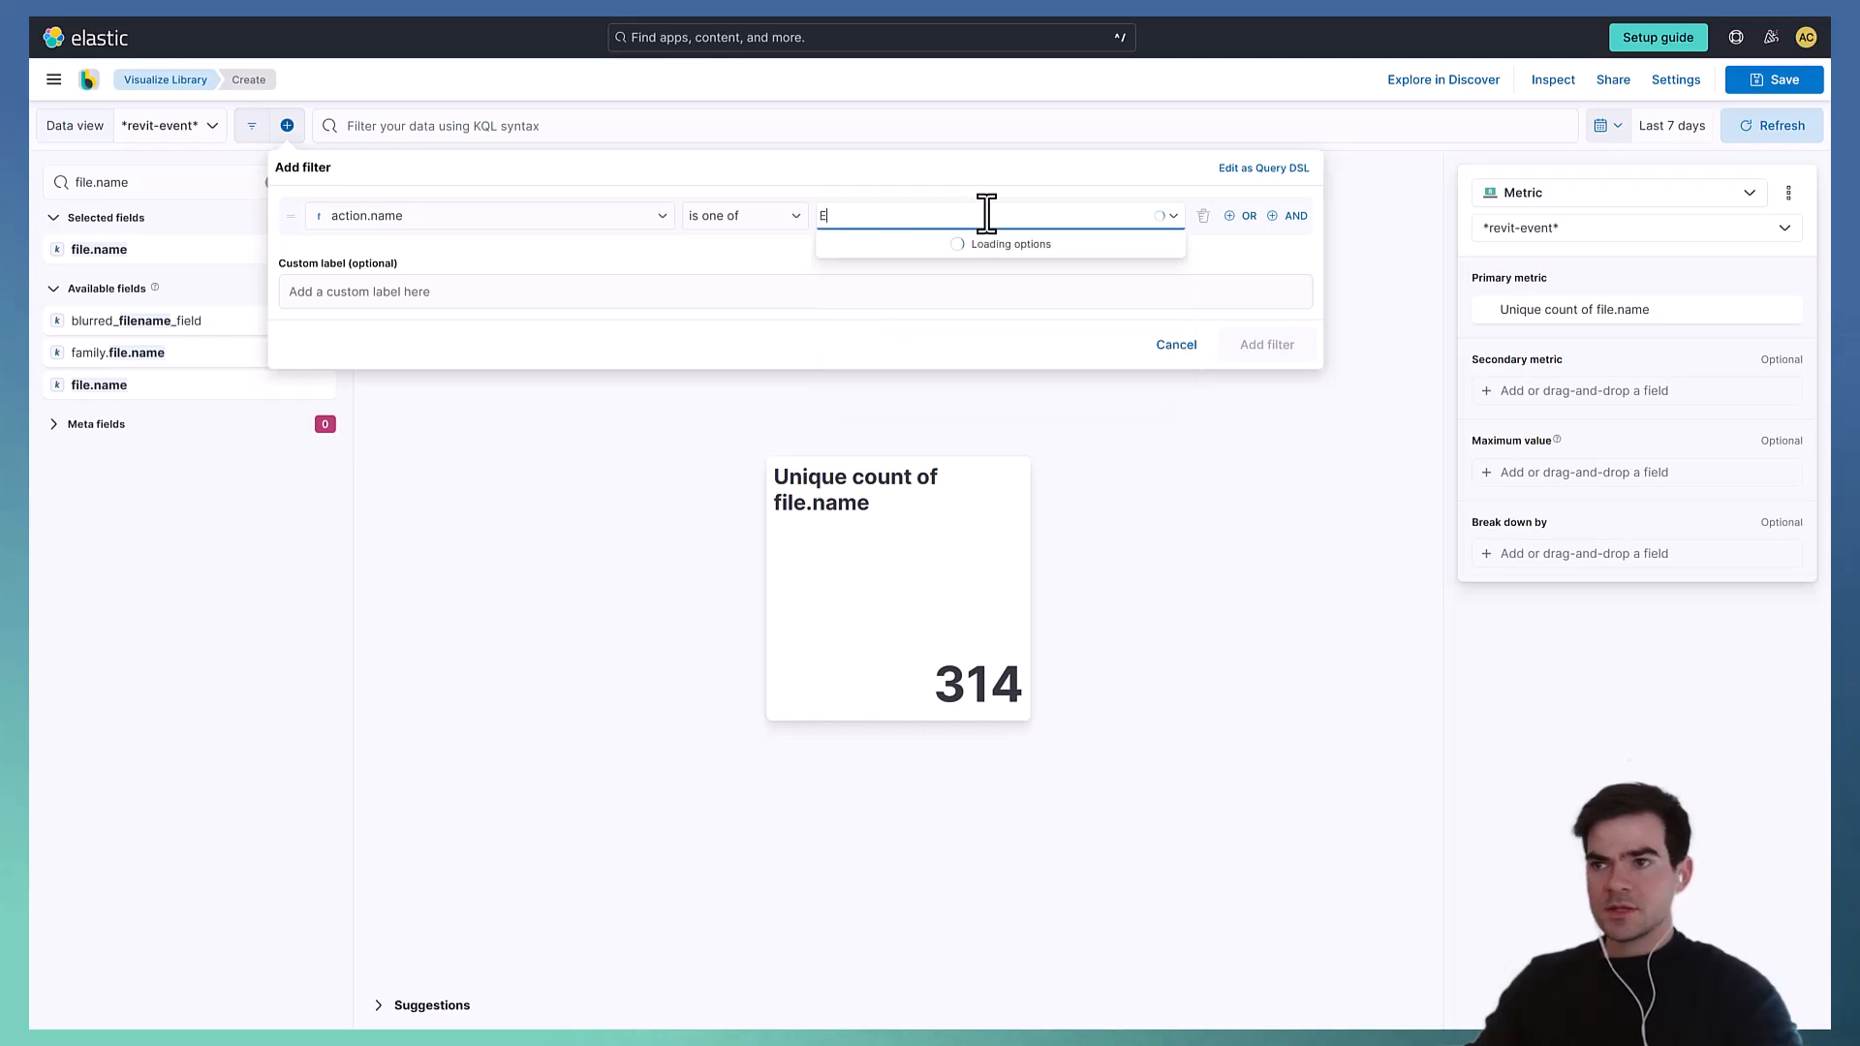
text(xisting Famil)
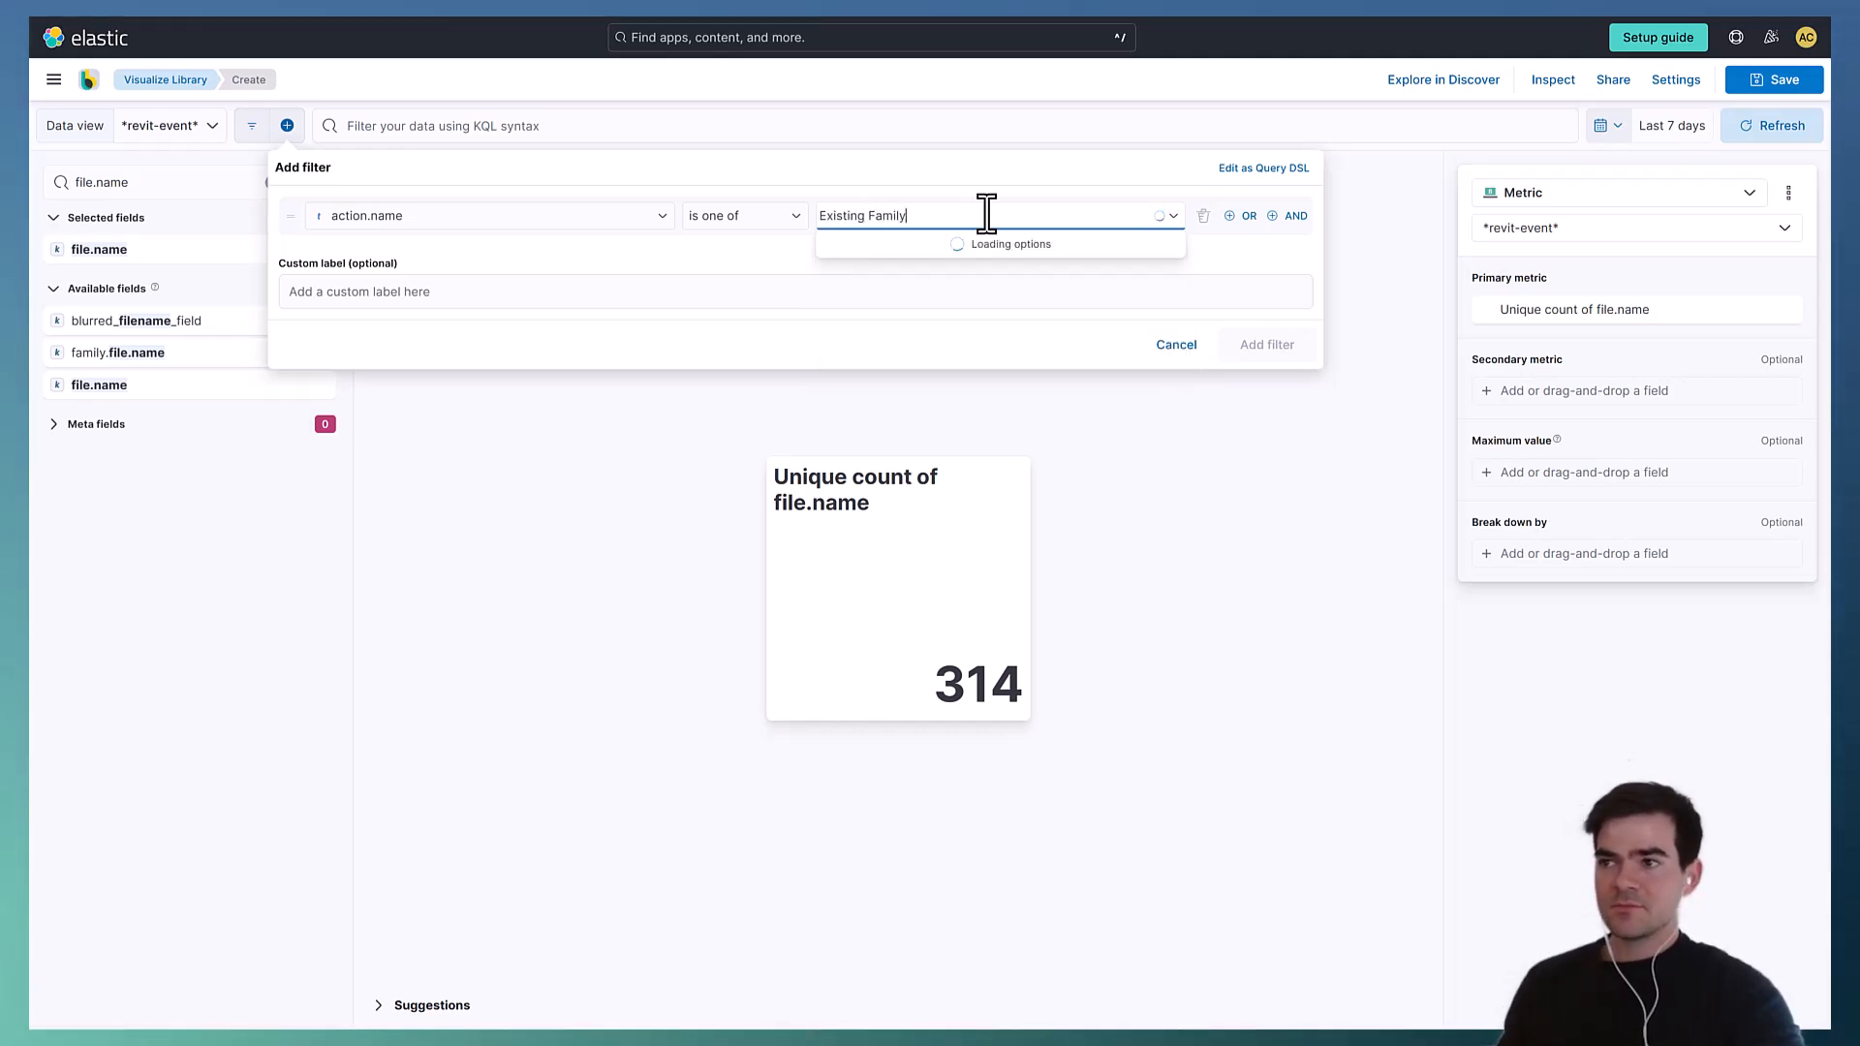
text(y)
click(981, 241)
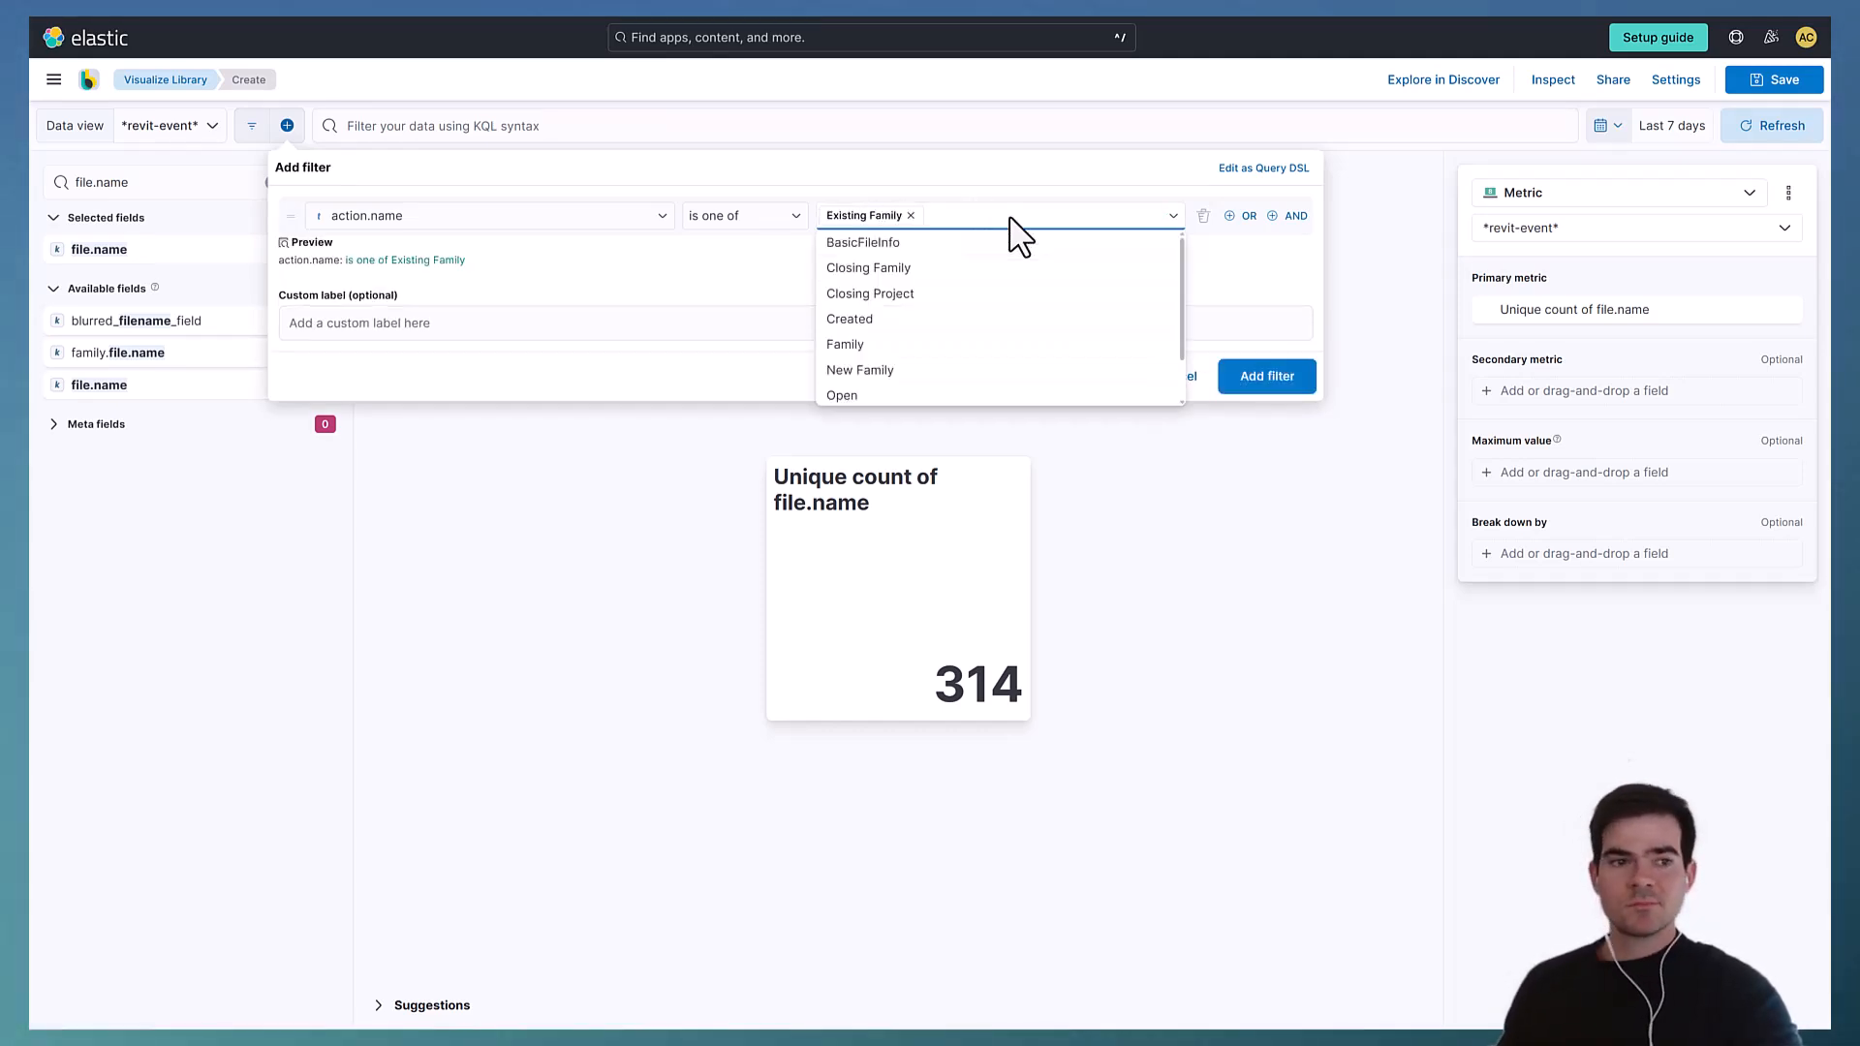
text(Familuy)
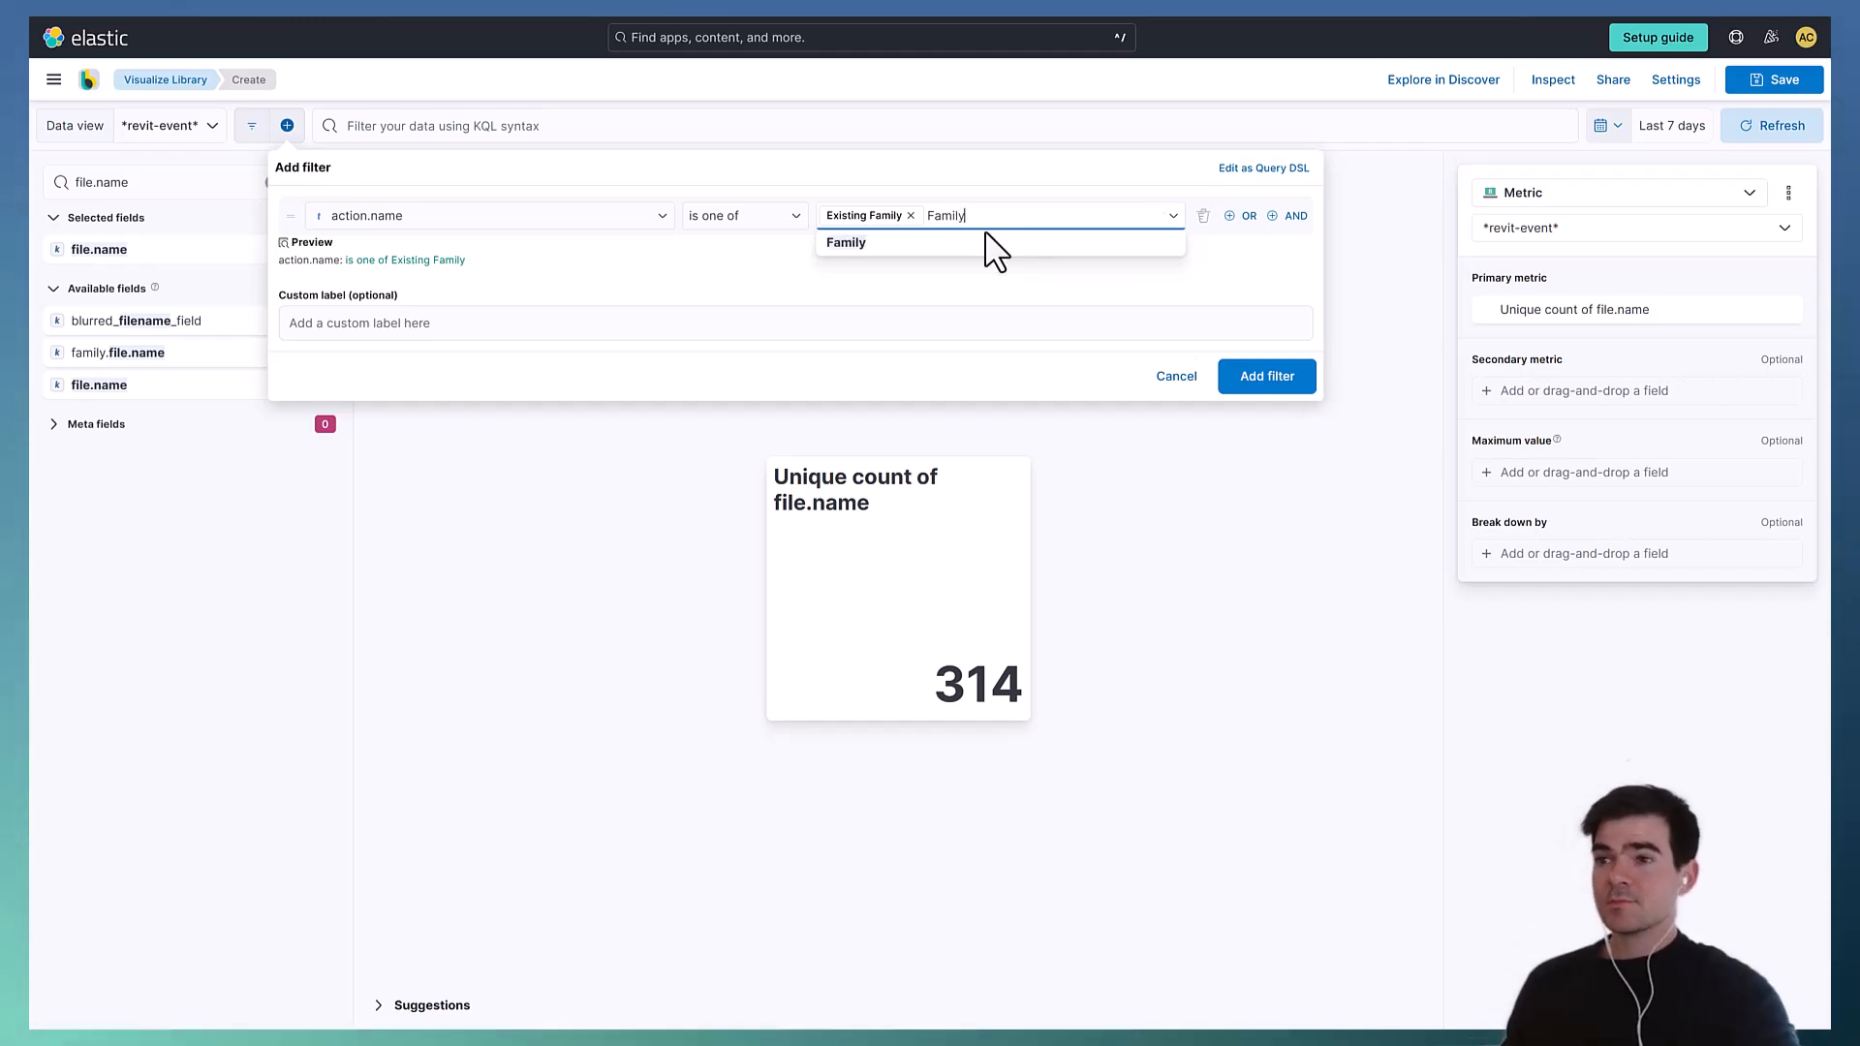
click(975, 242)
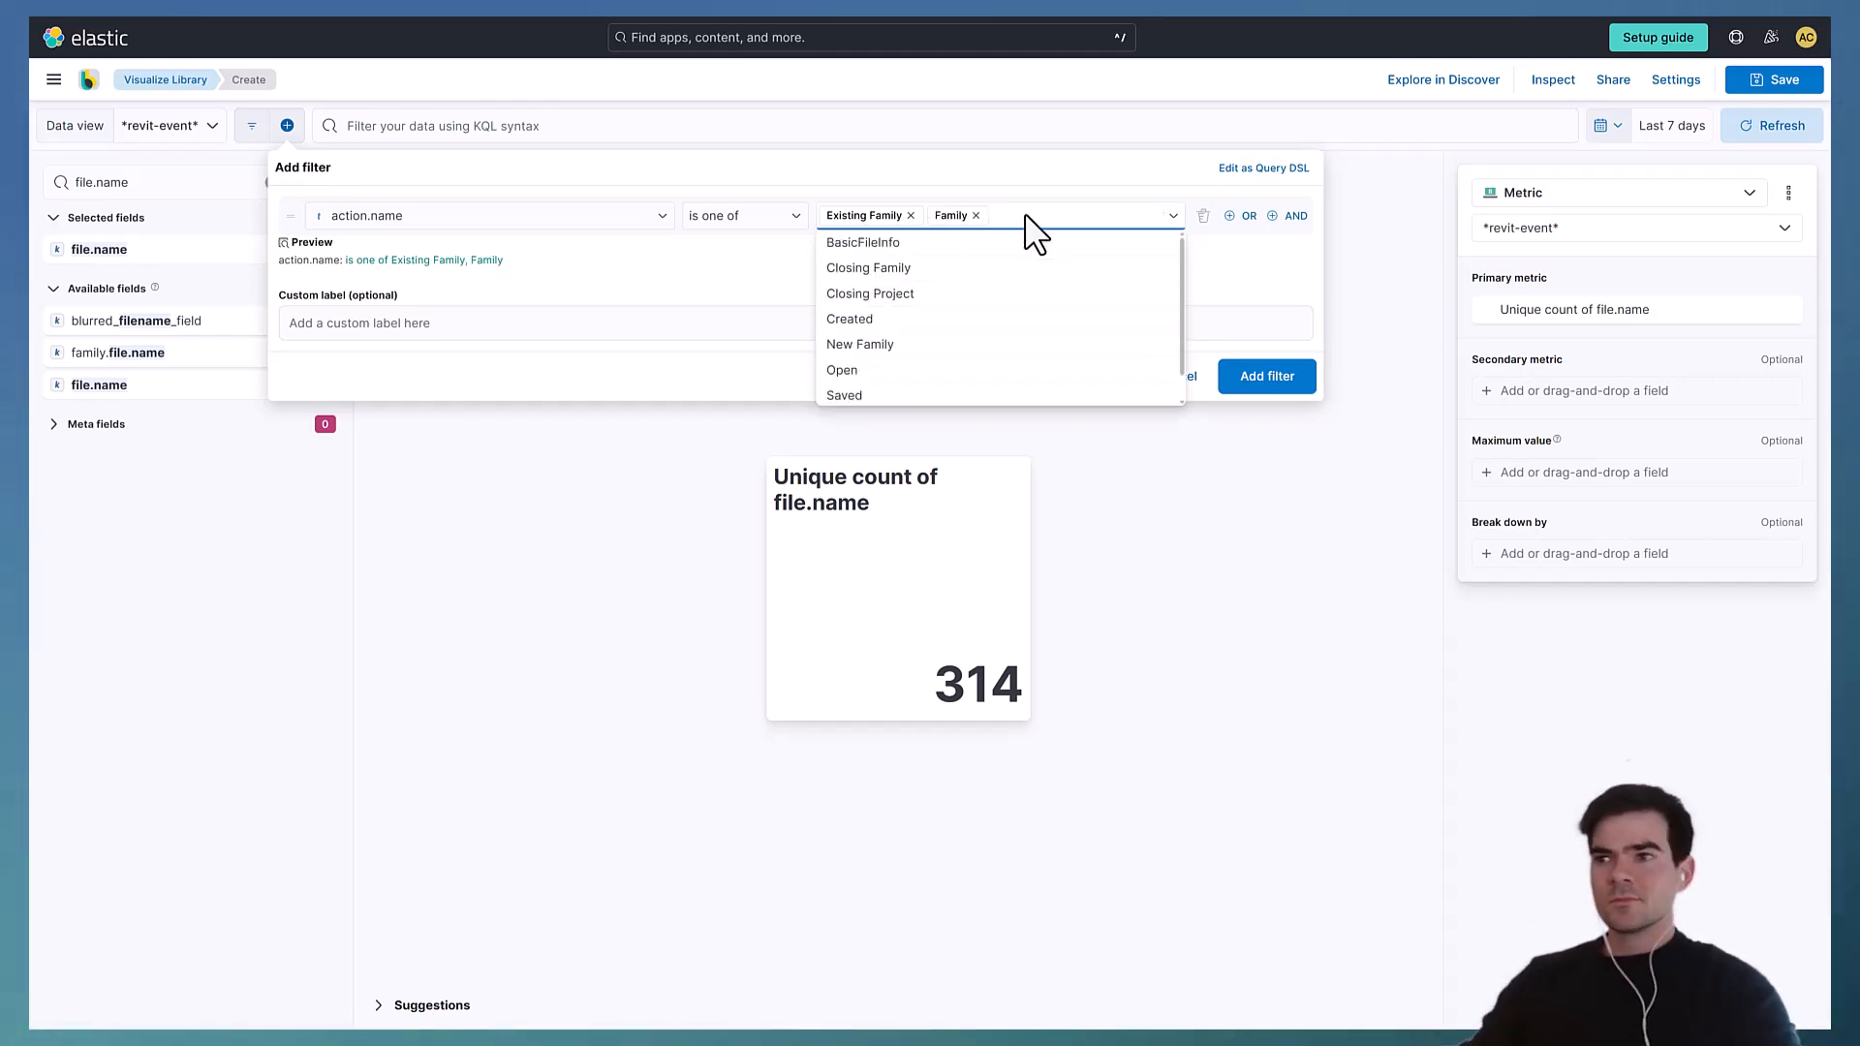
text(New F)
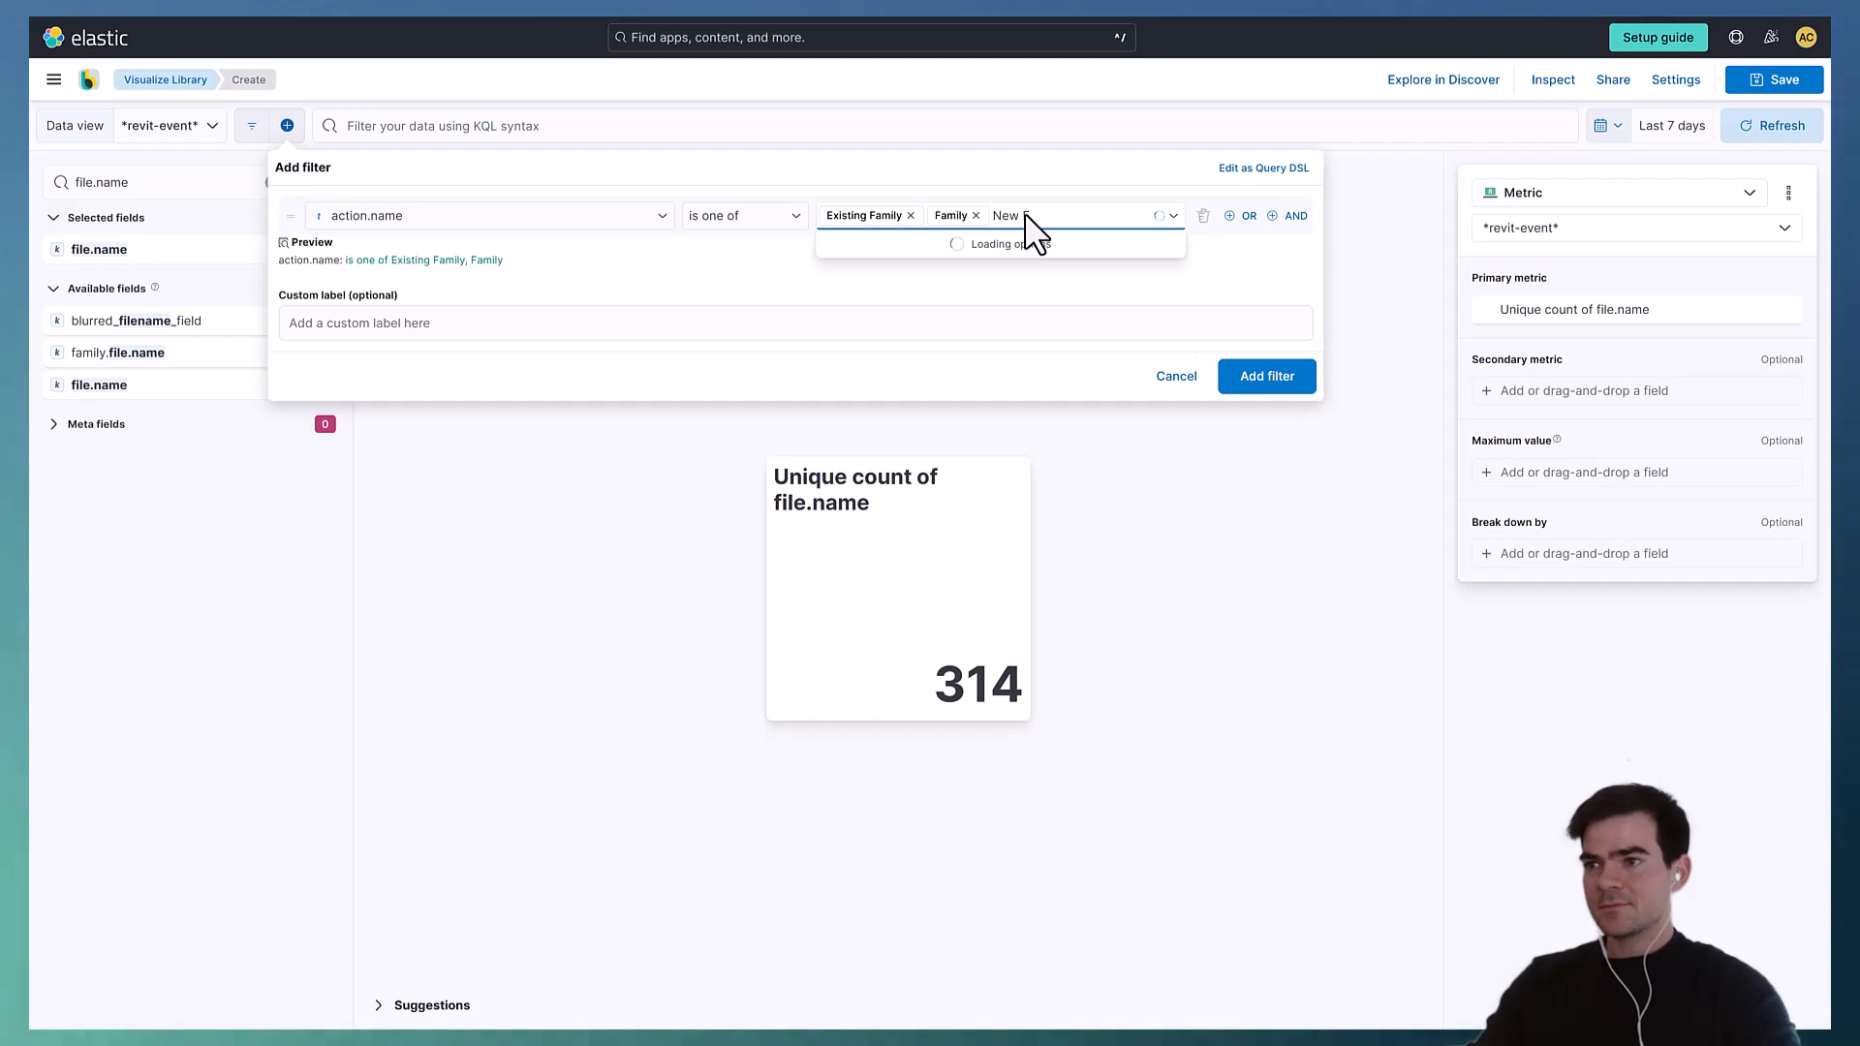
text(amily)
click(1003, 250)
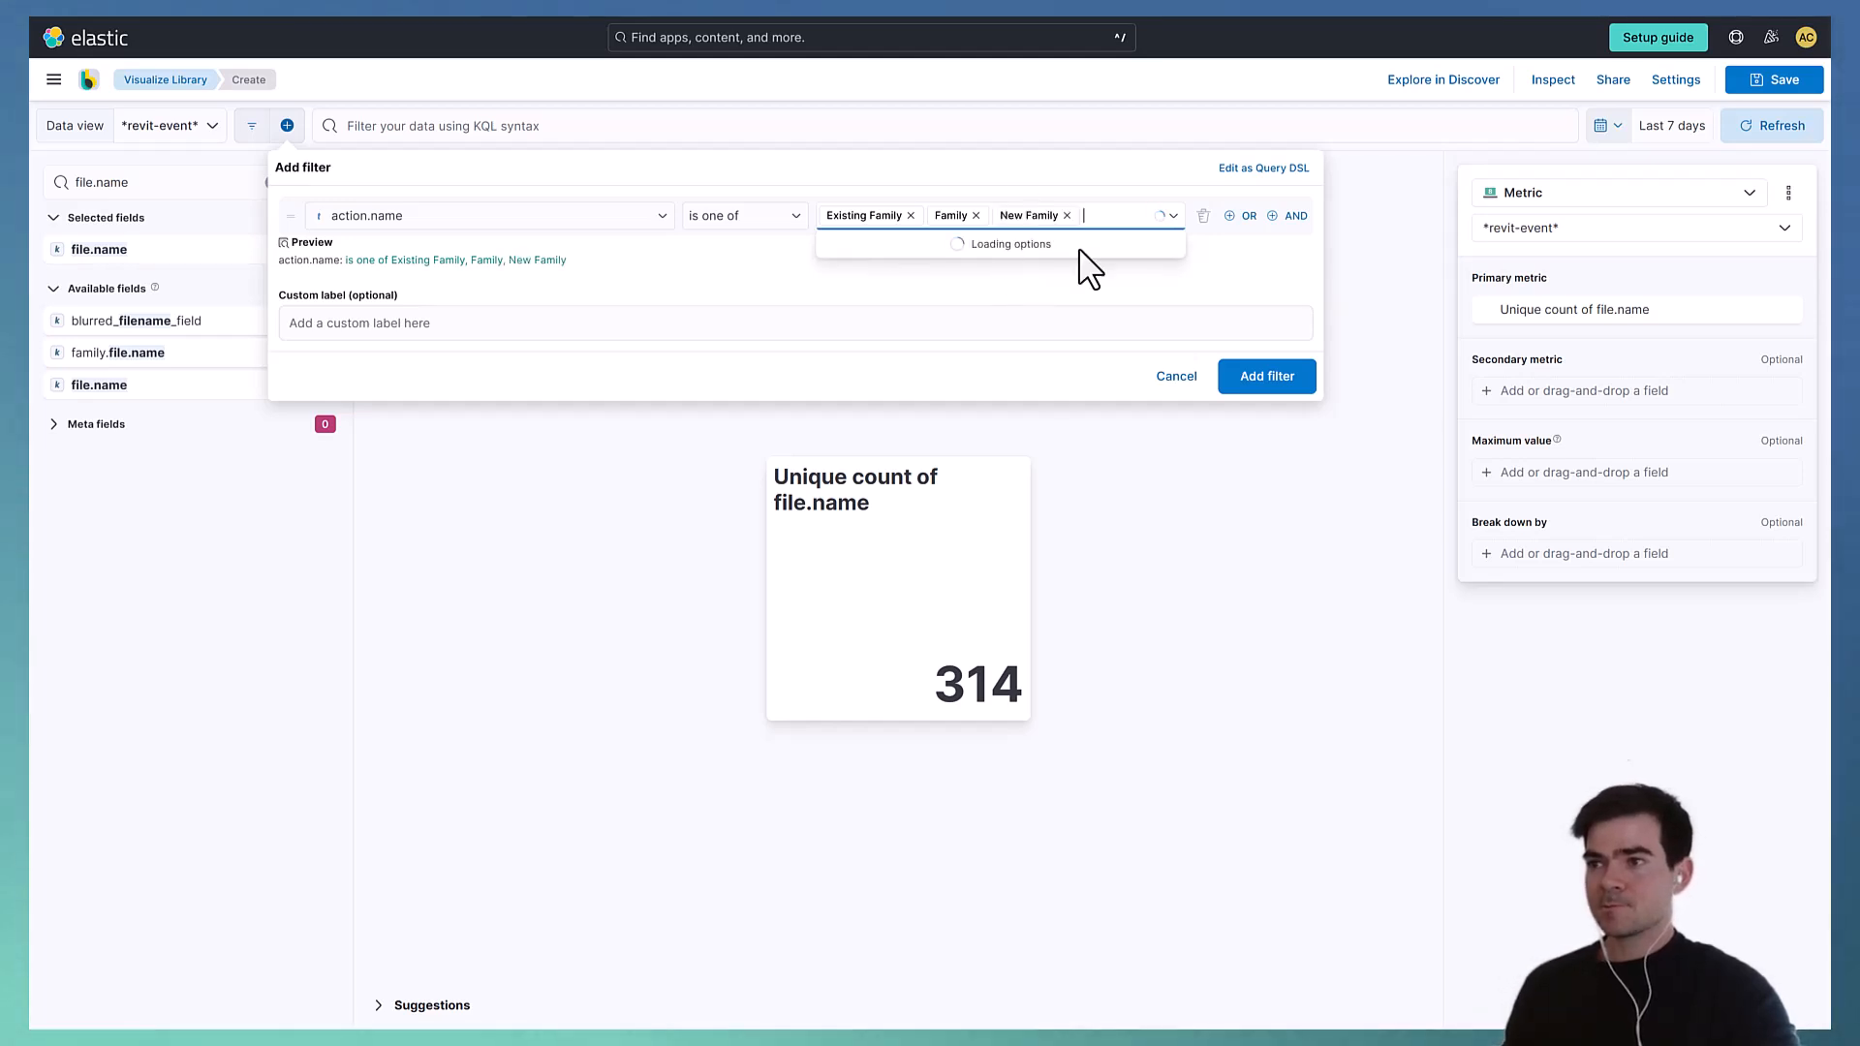
click(1267, 378)
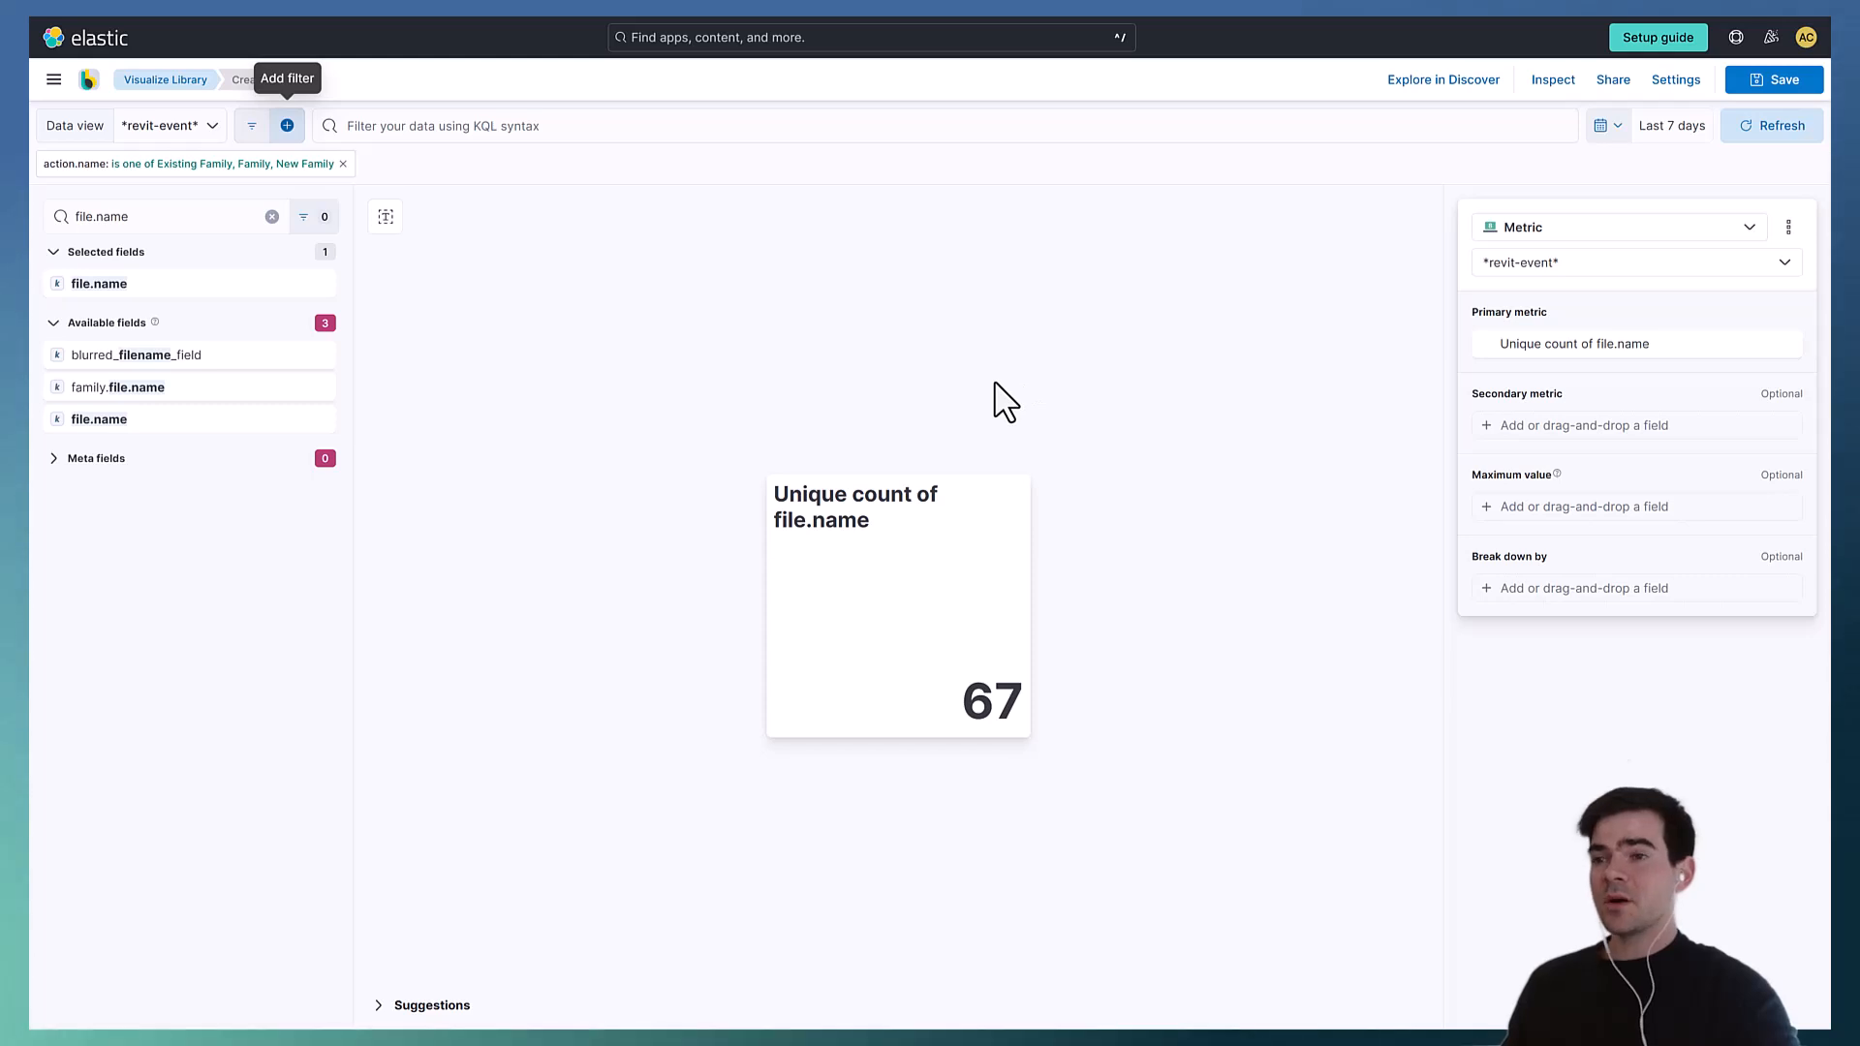
- Filter the data with the KQL query file.size\(mb\) > 3 and apply it
click(572, 124)
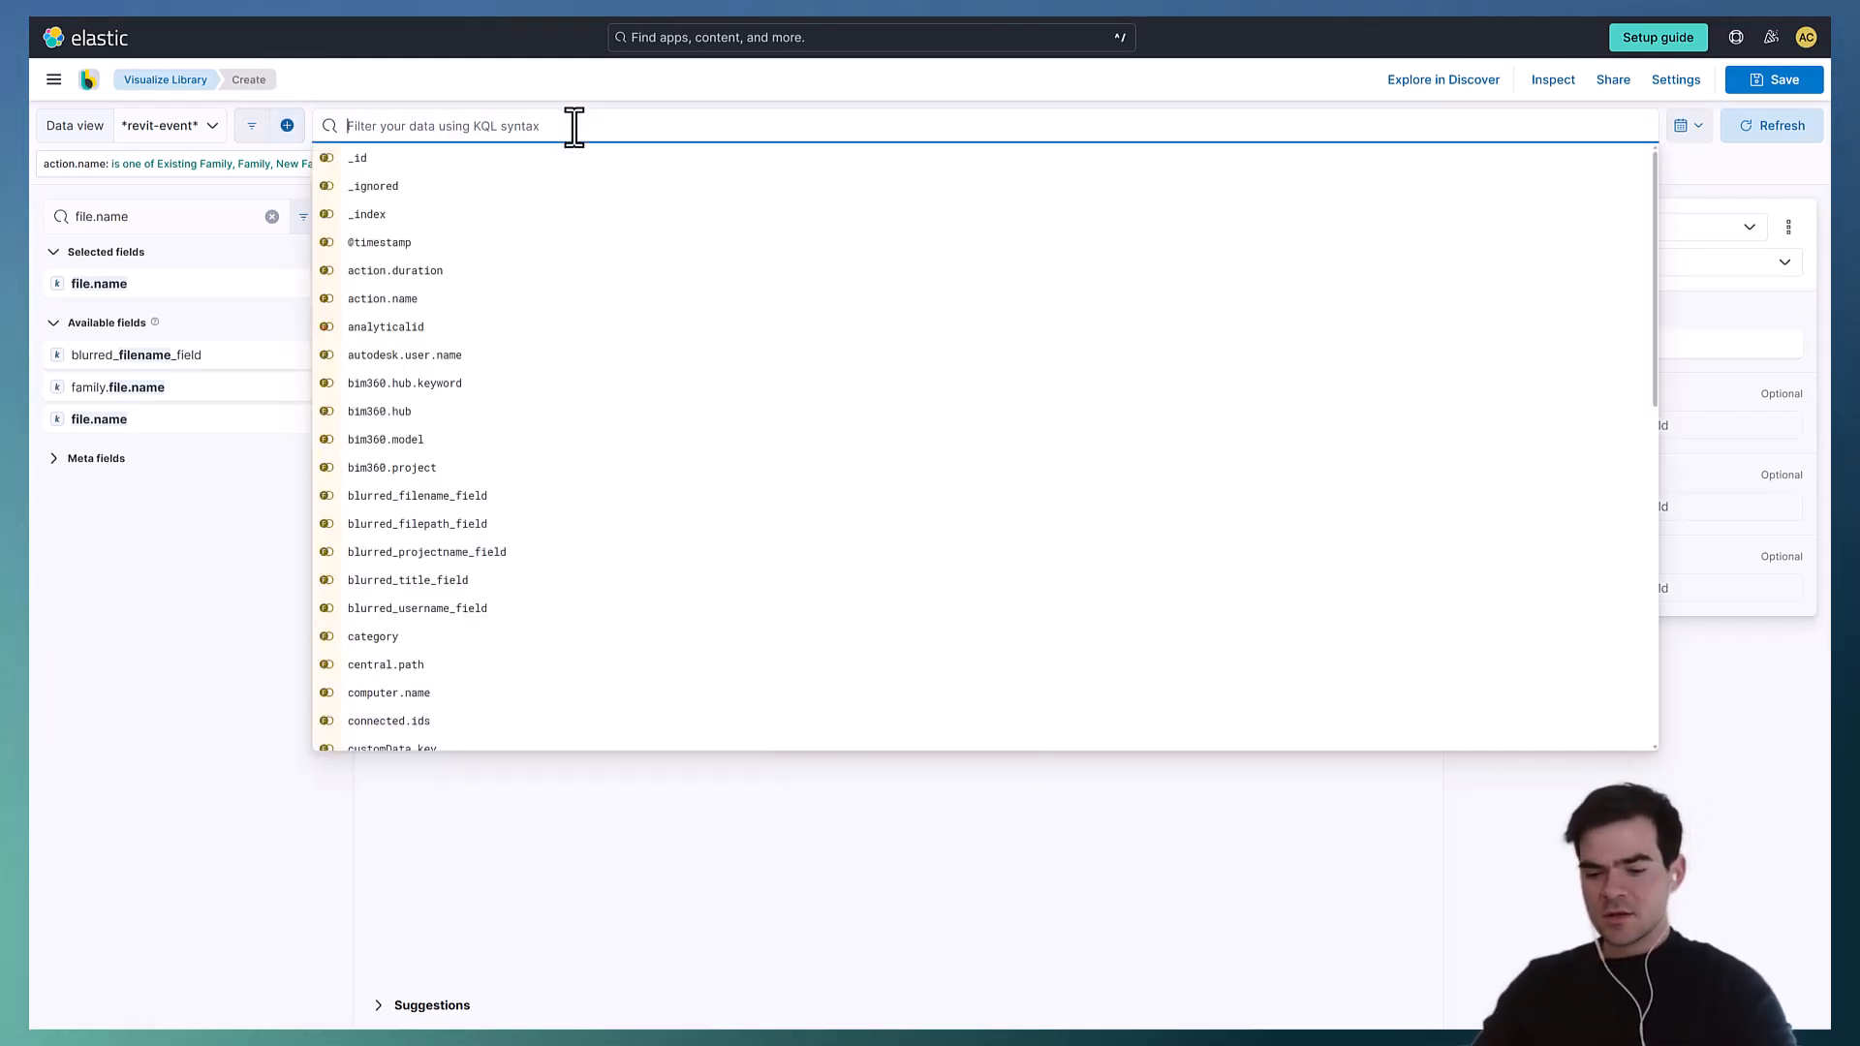
text(file.)
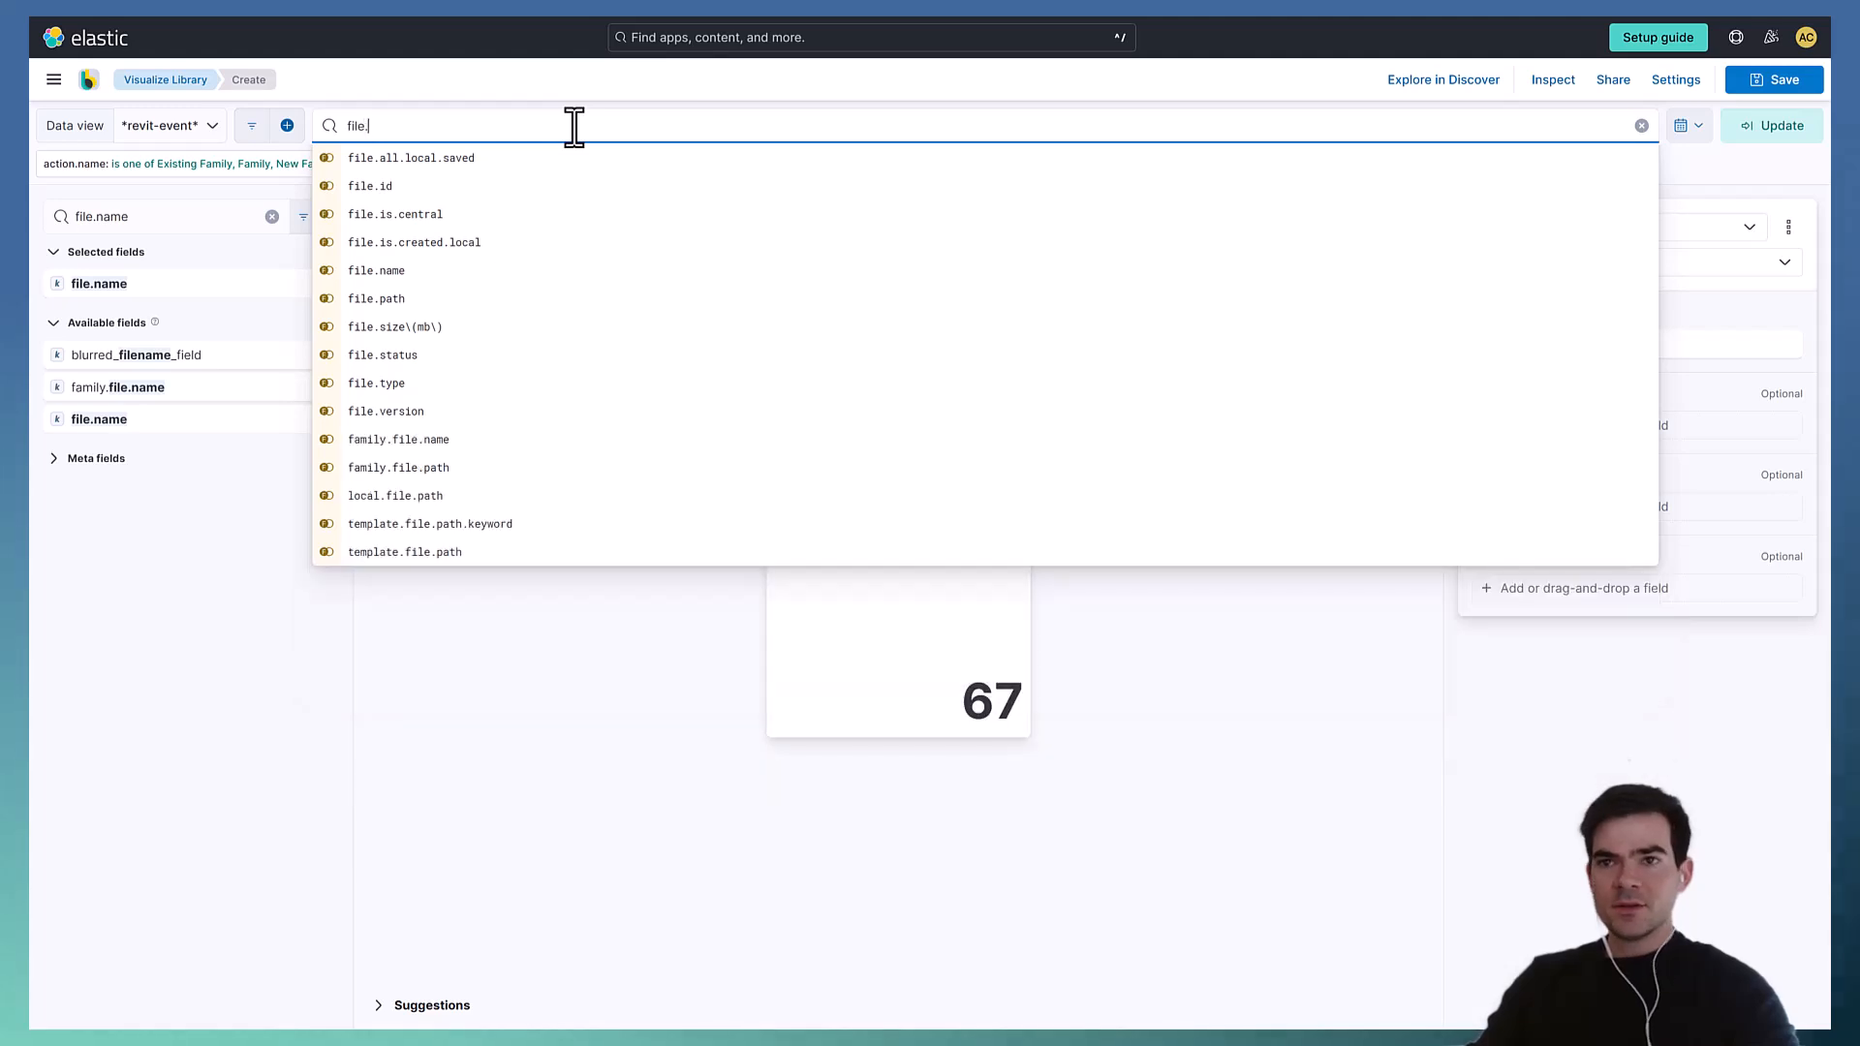
text(size)
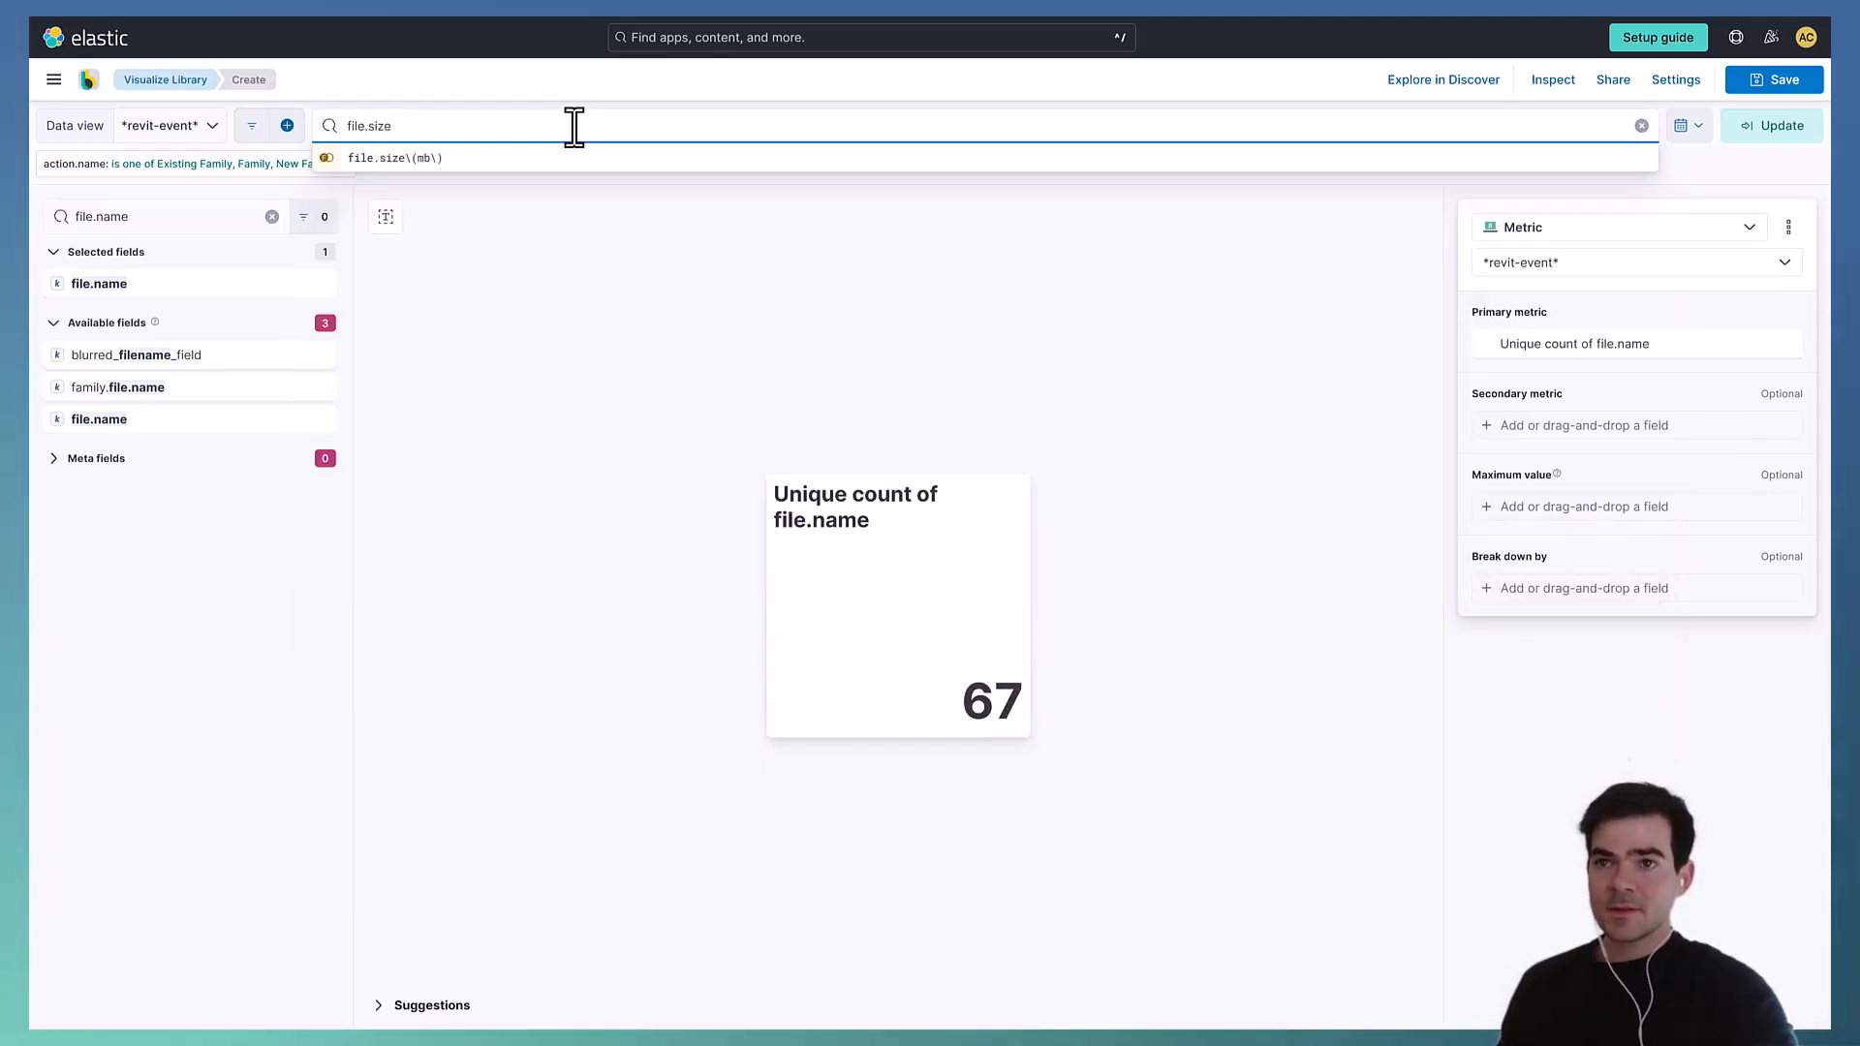
click(528, 158)
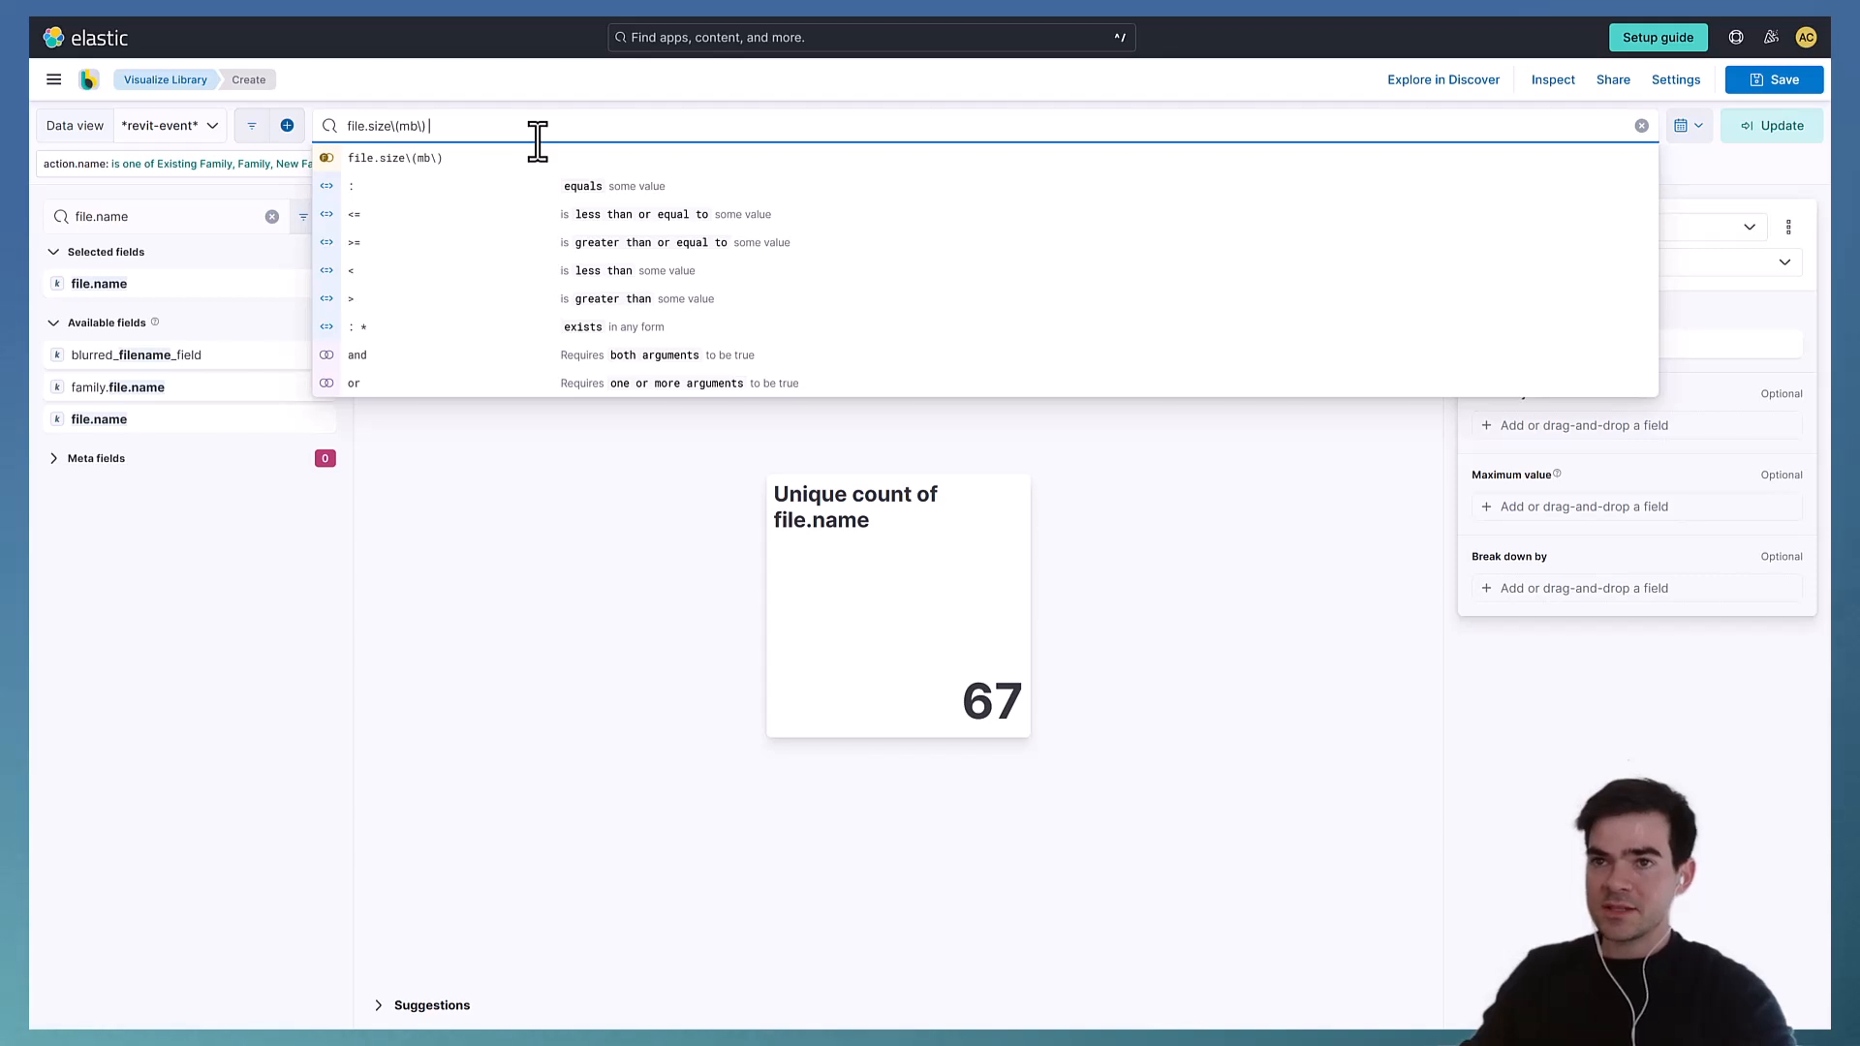
text(> 3)
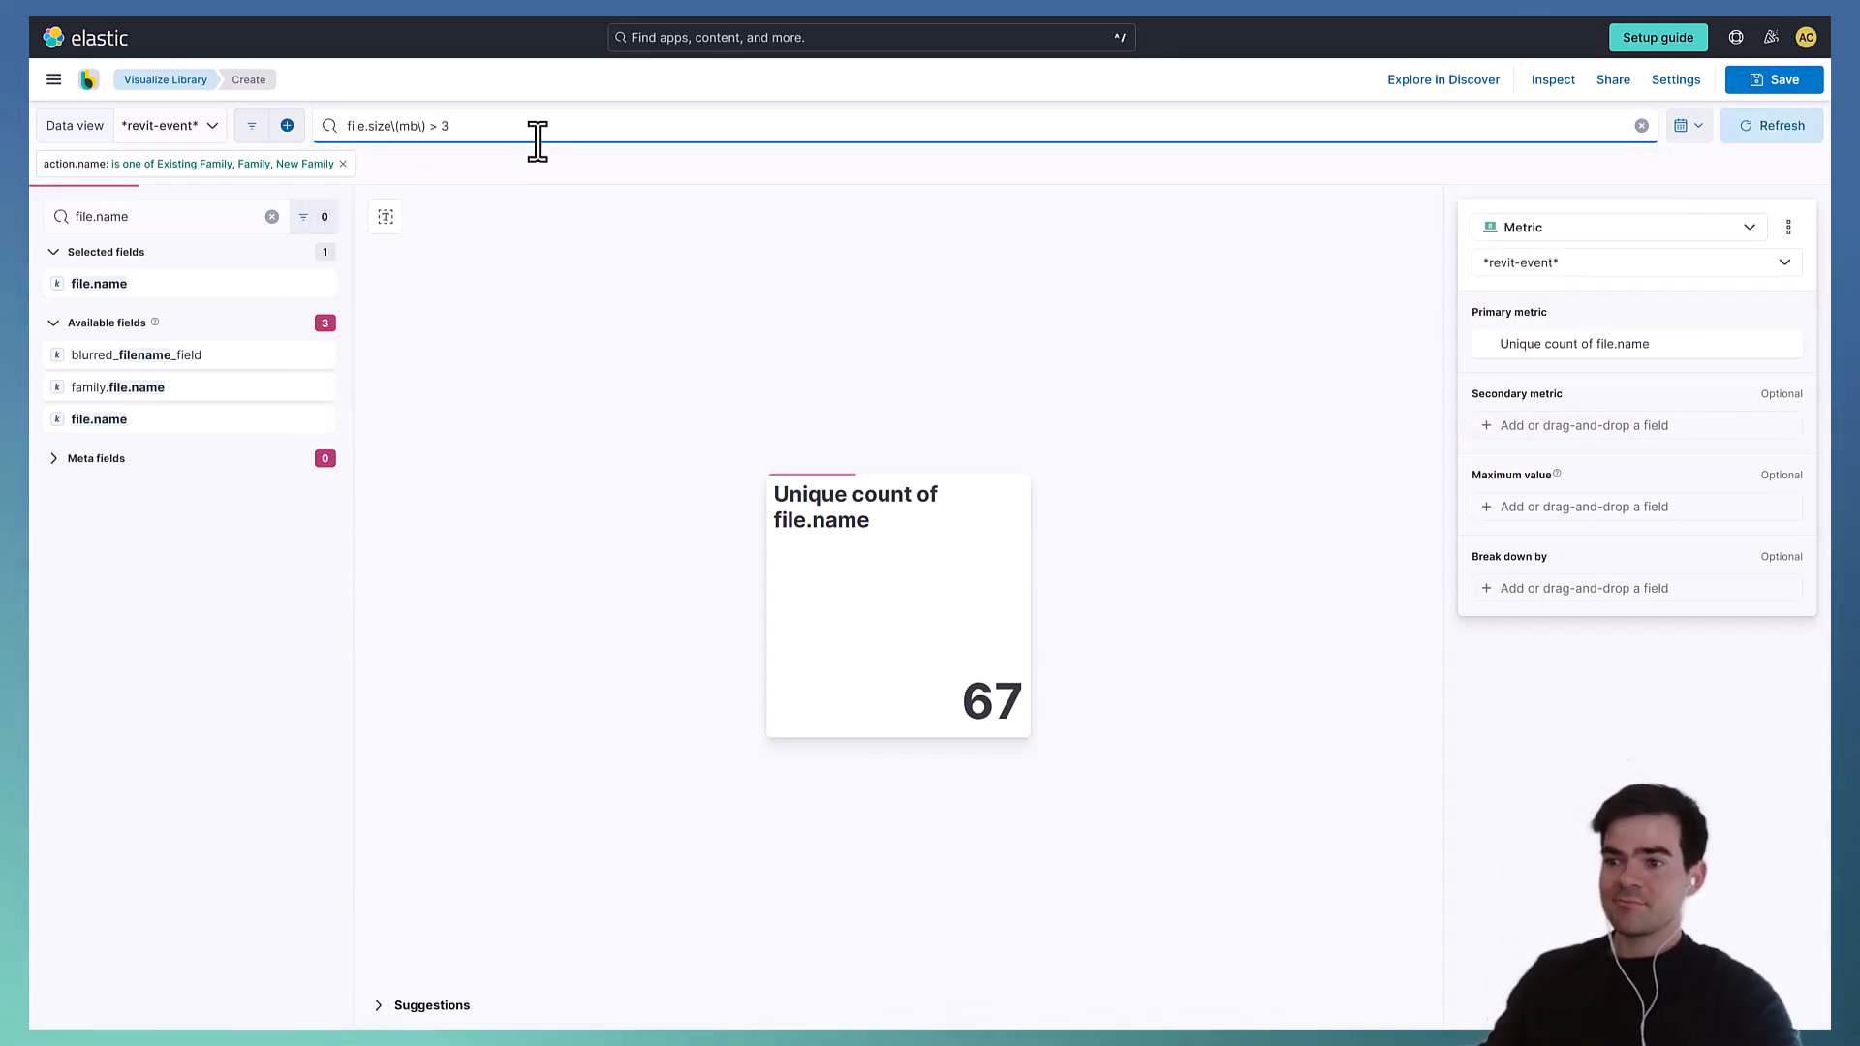
key(Return)
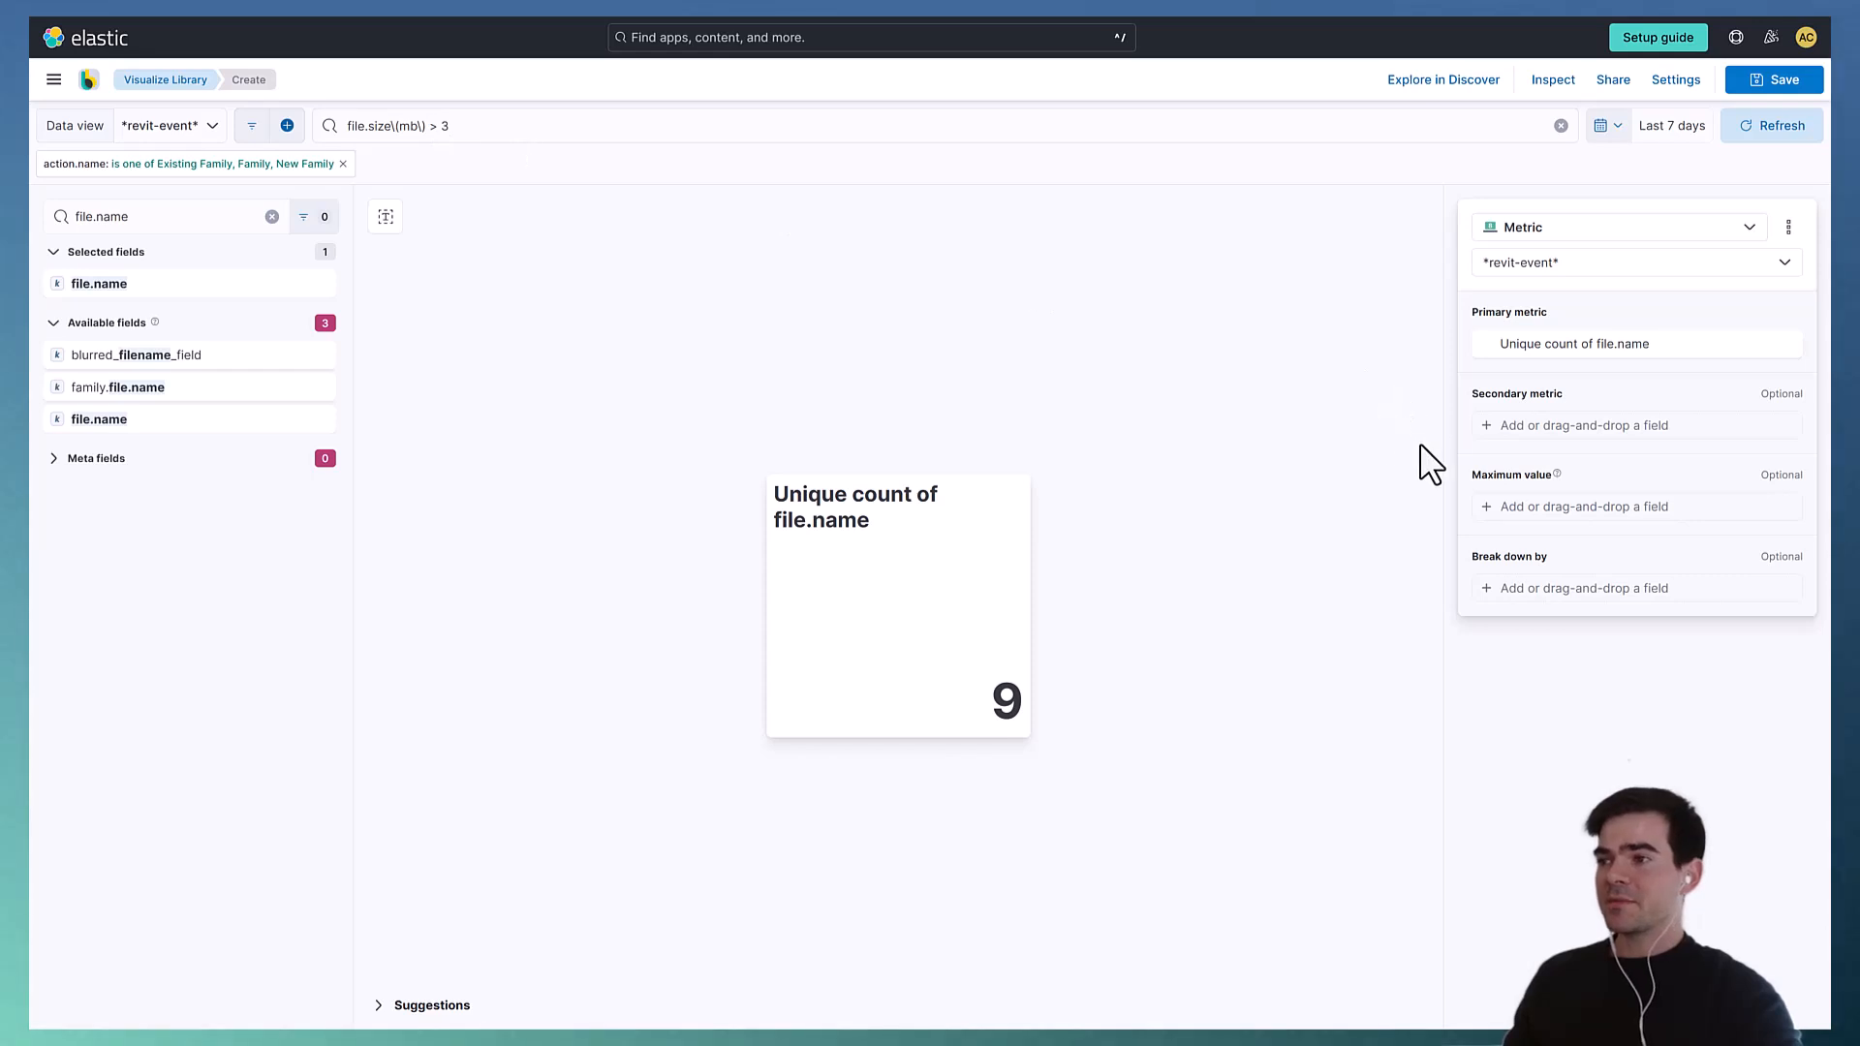
- Rename the primary metric to Families > Three Megabytes and close its settings
click(1598, 343)
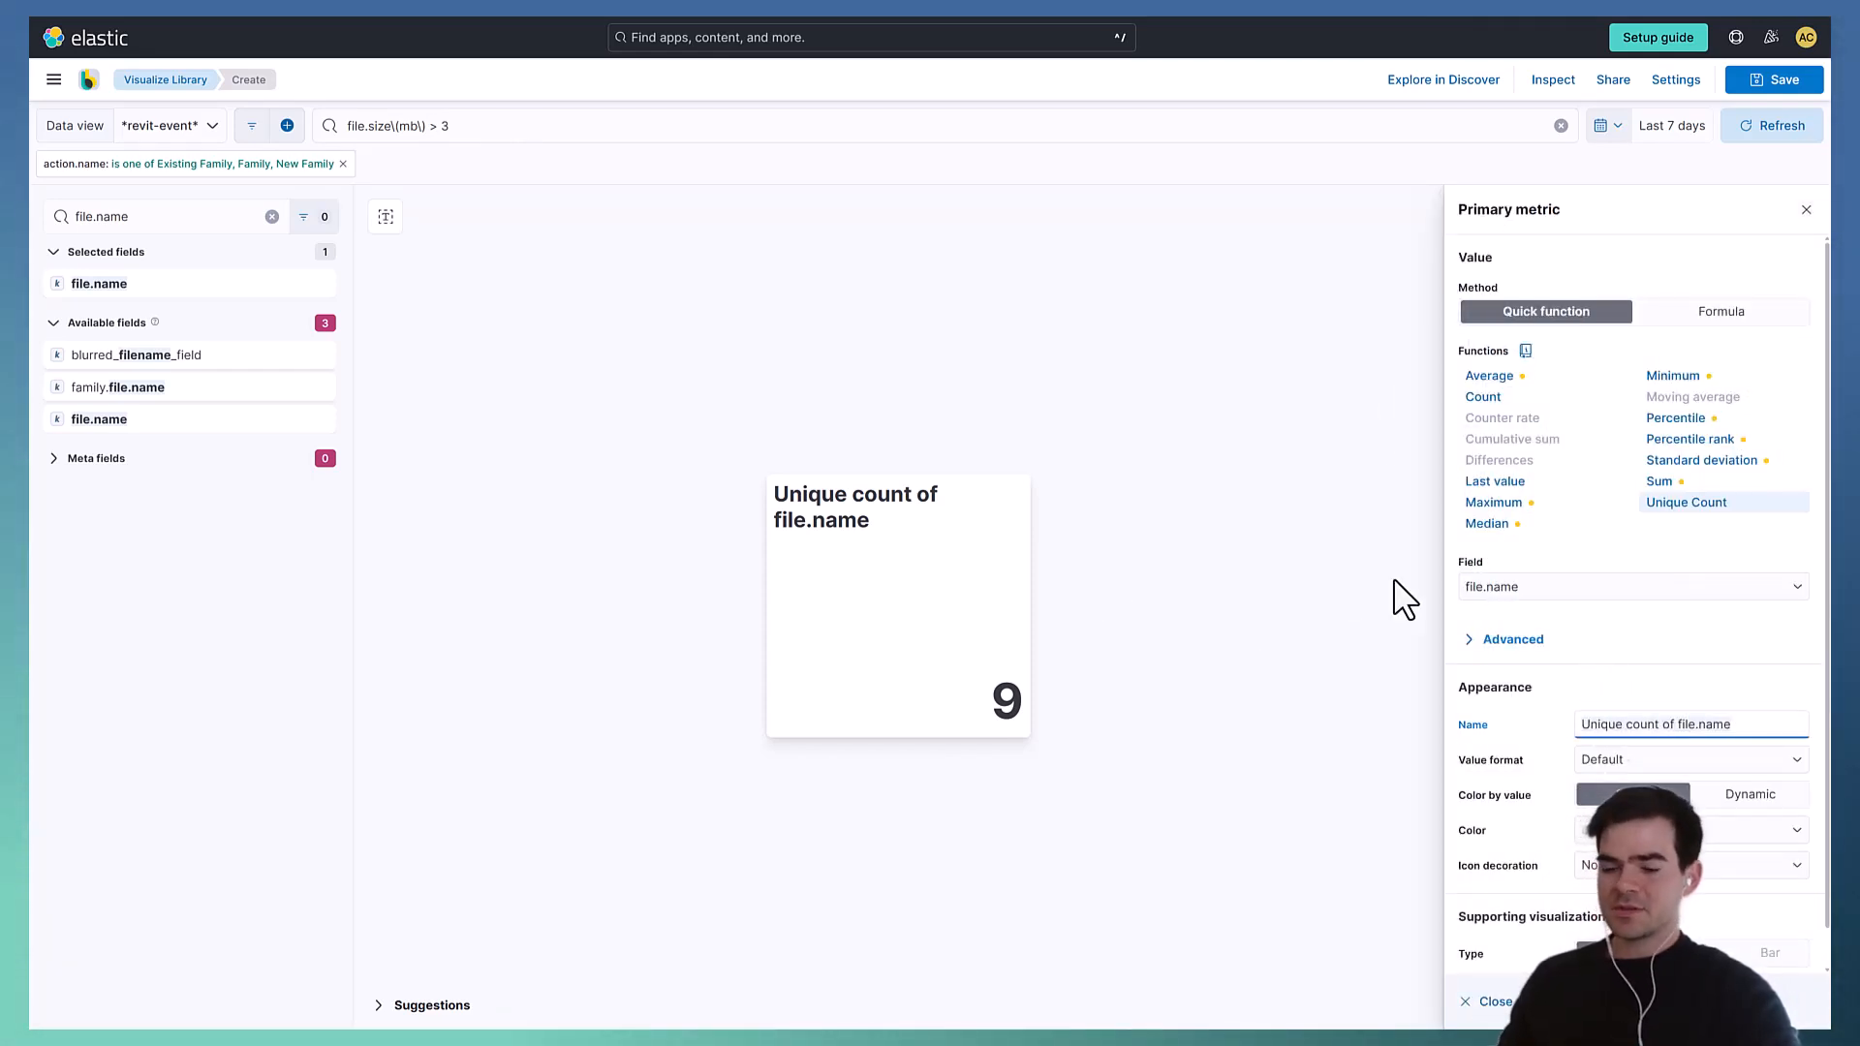
key(ctrl+a)
text(Families )
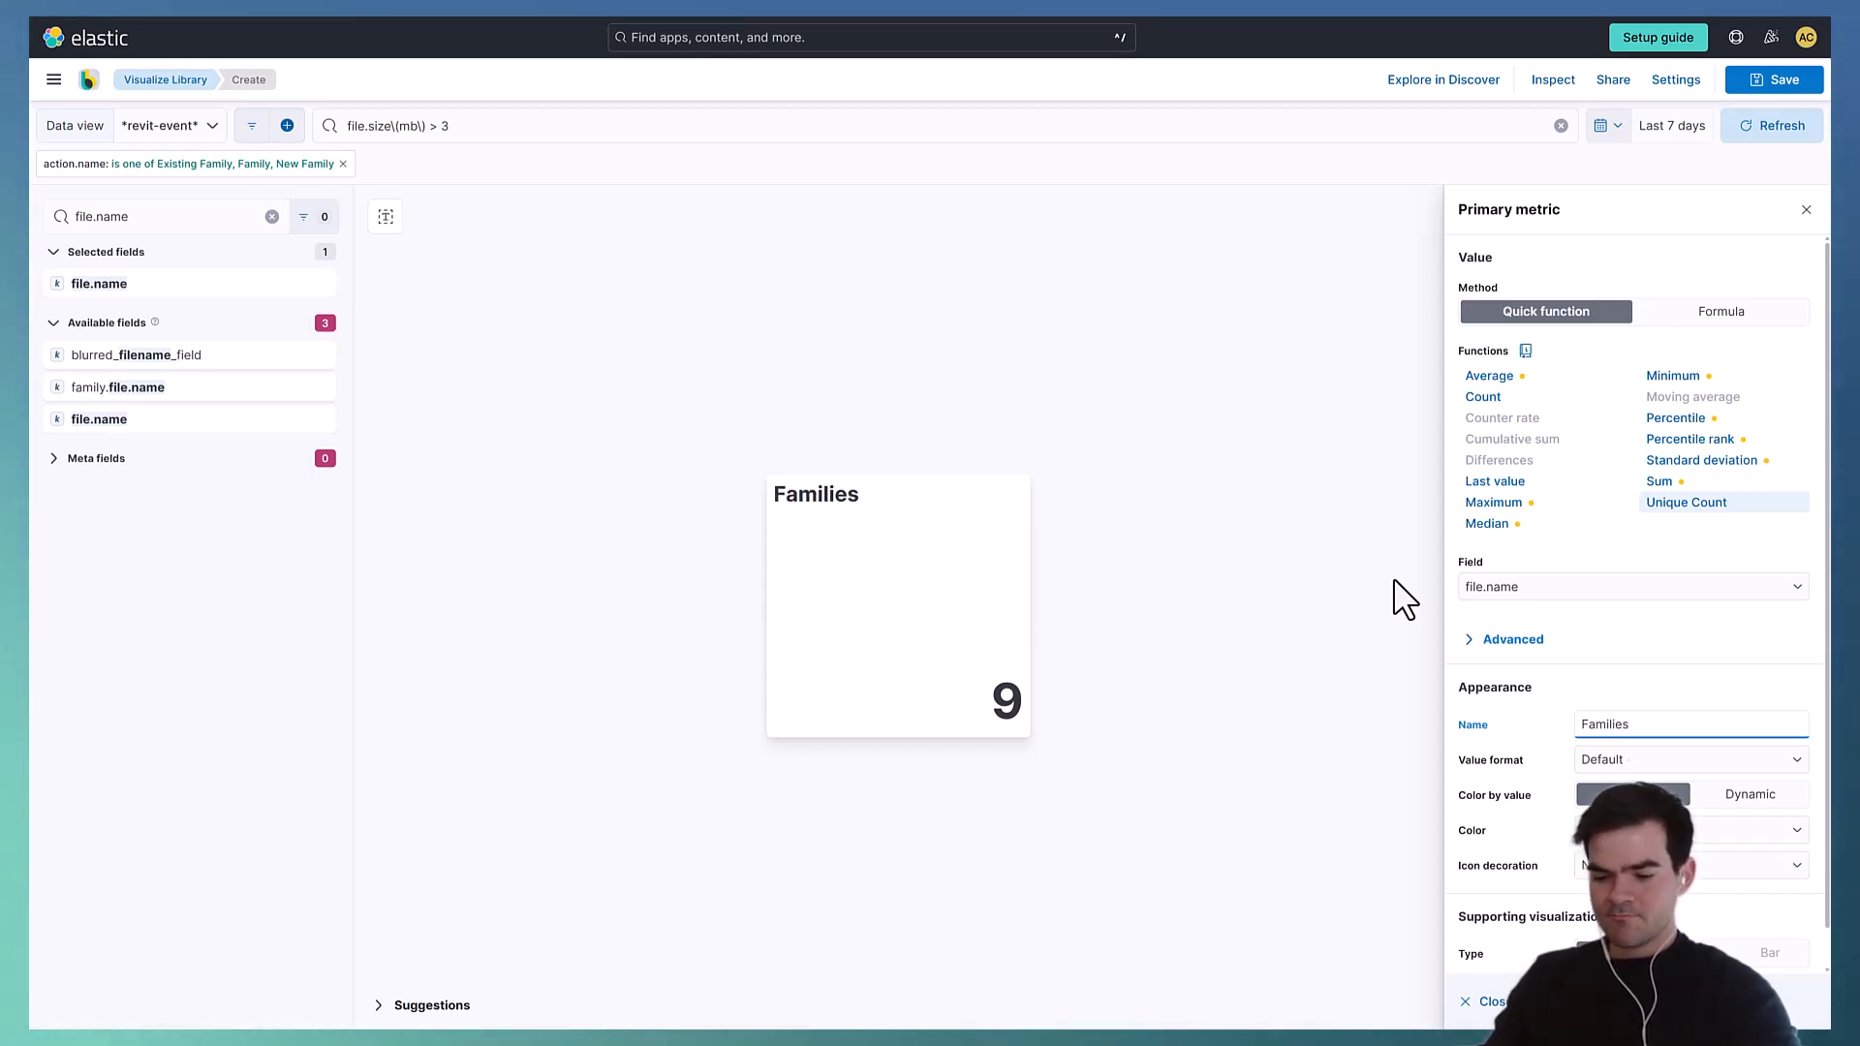
text(> Three Megaby)
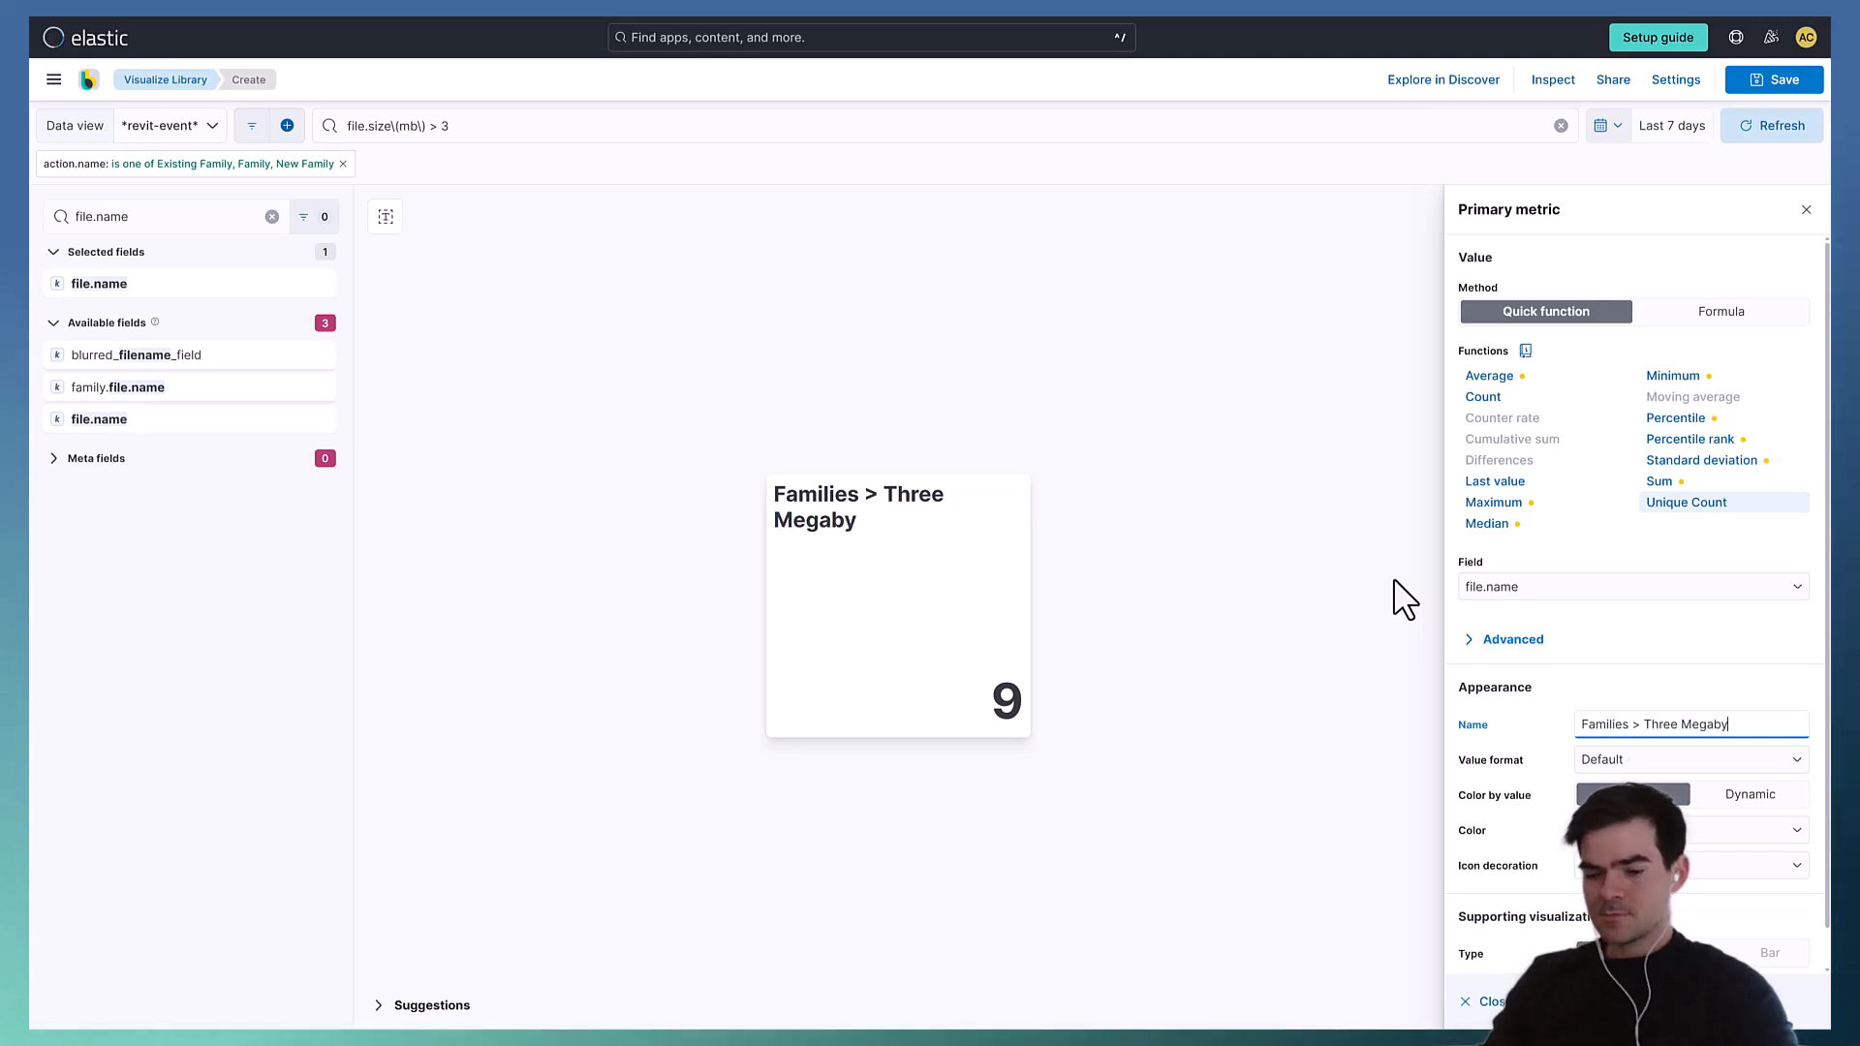
text(tes)
click(1104, 441)
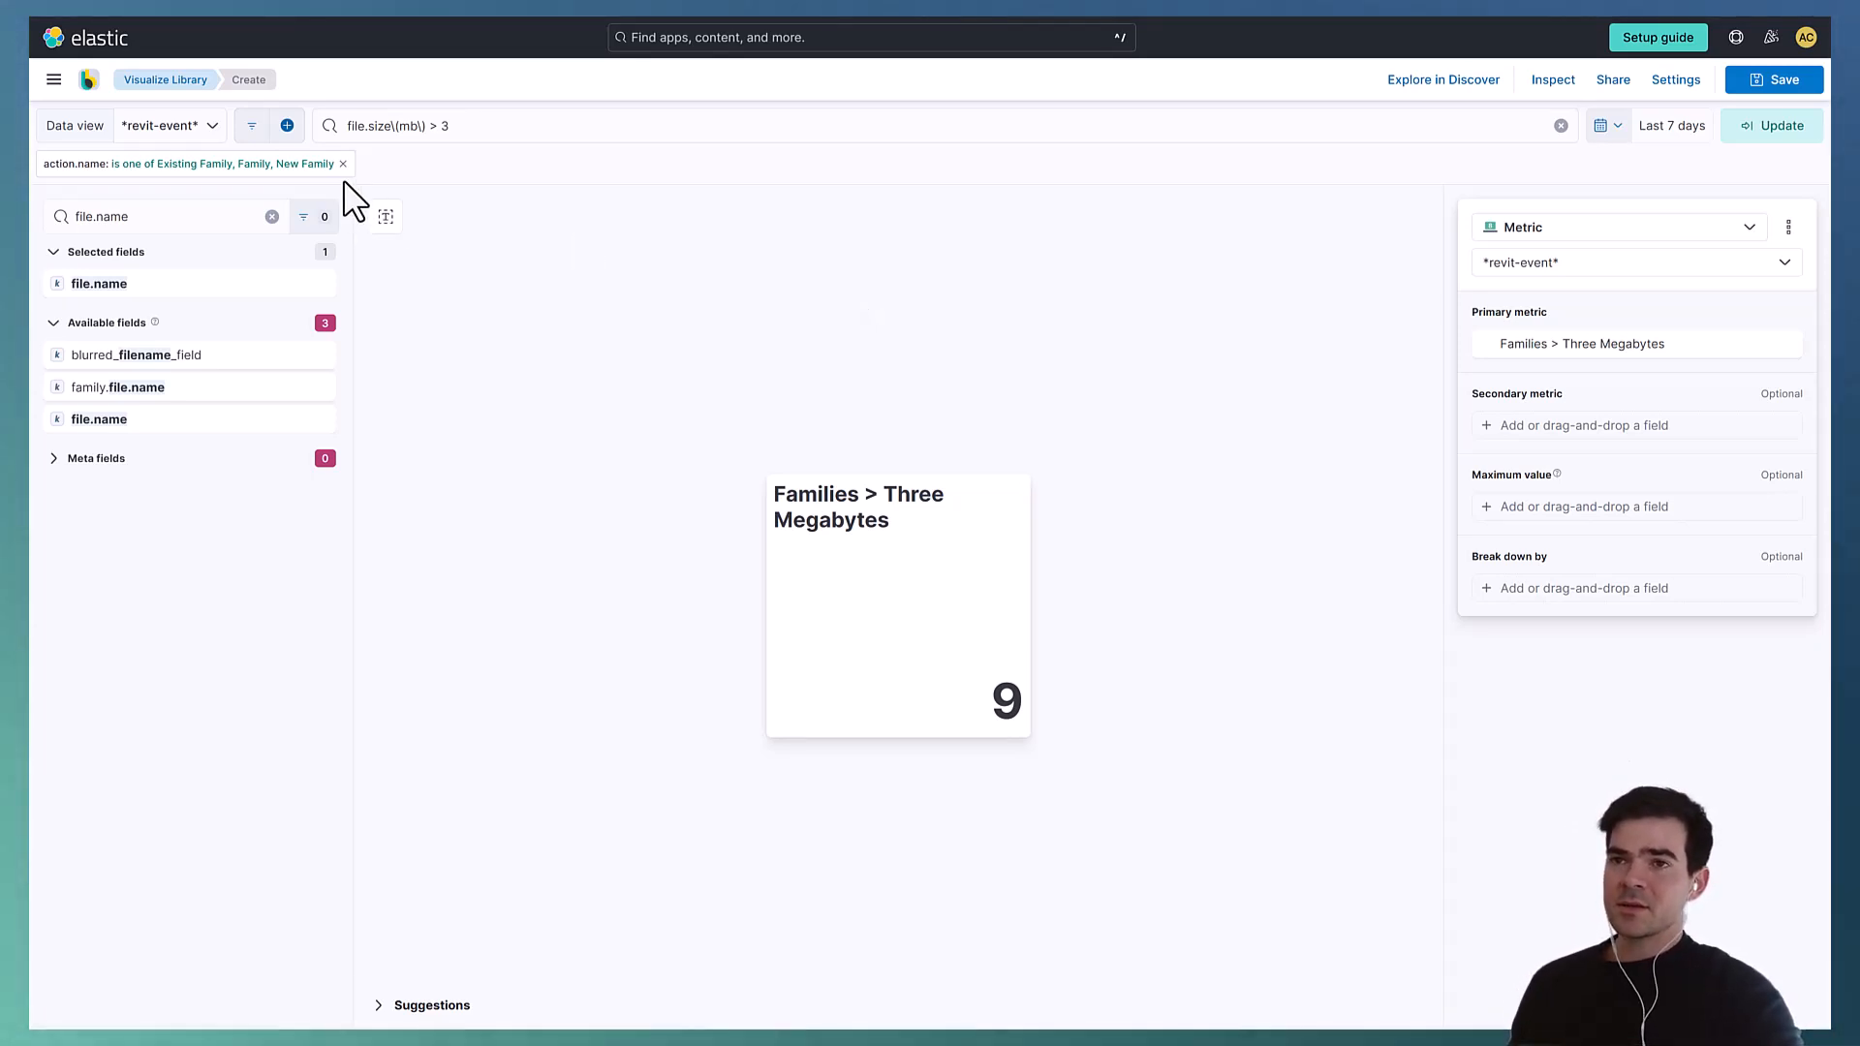
- Change the query threshold to file.size\(mb\) > 10 and apply it
click(447, 128)
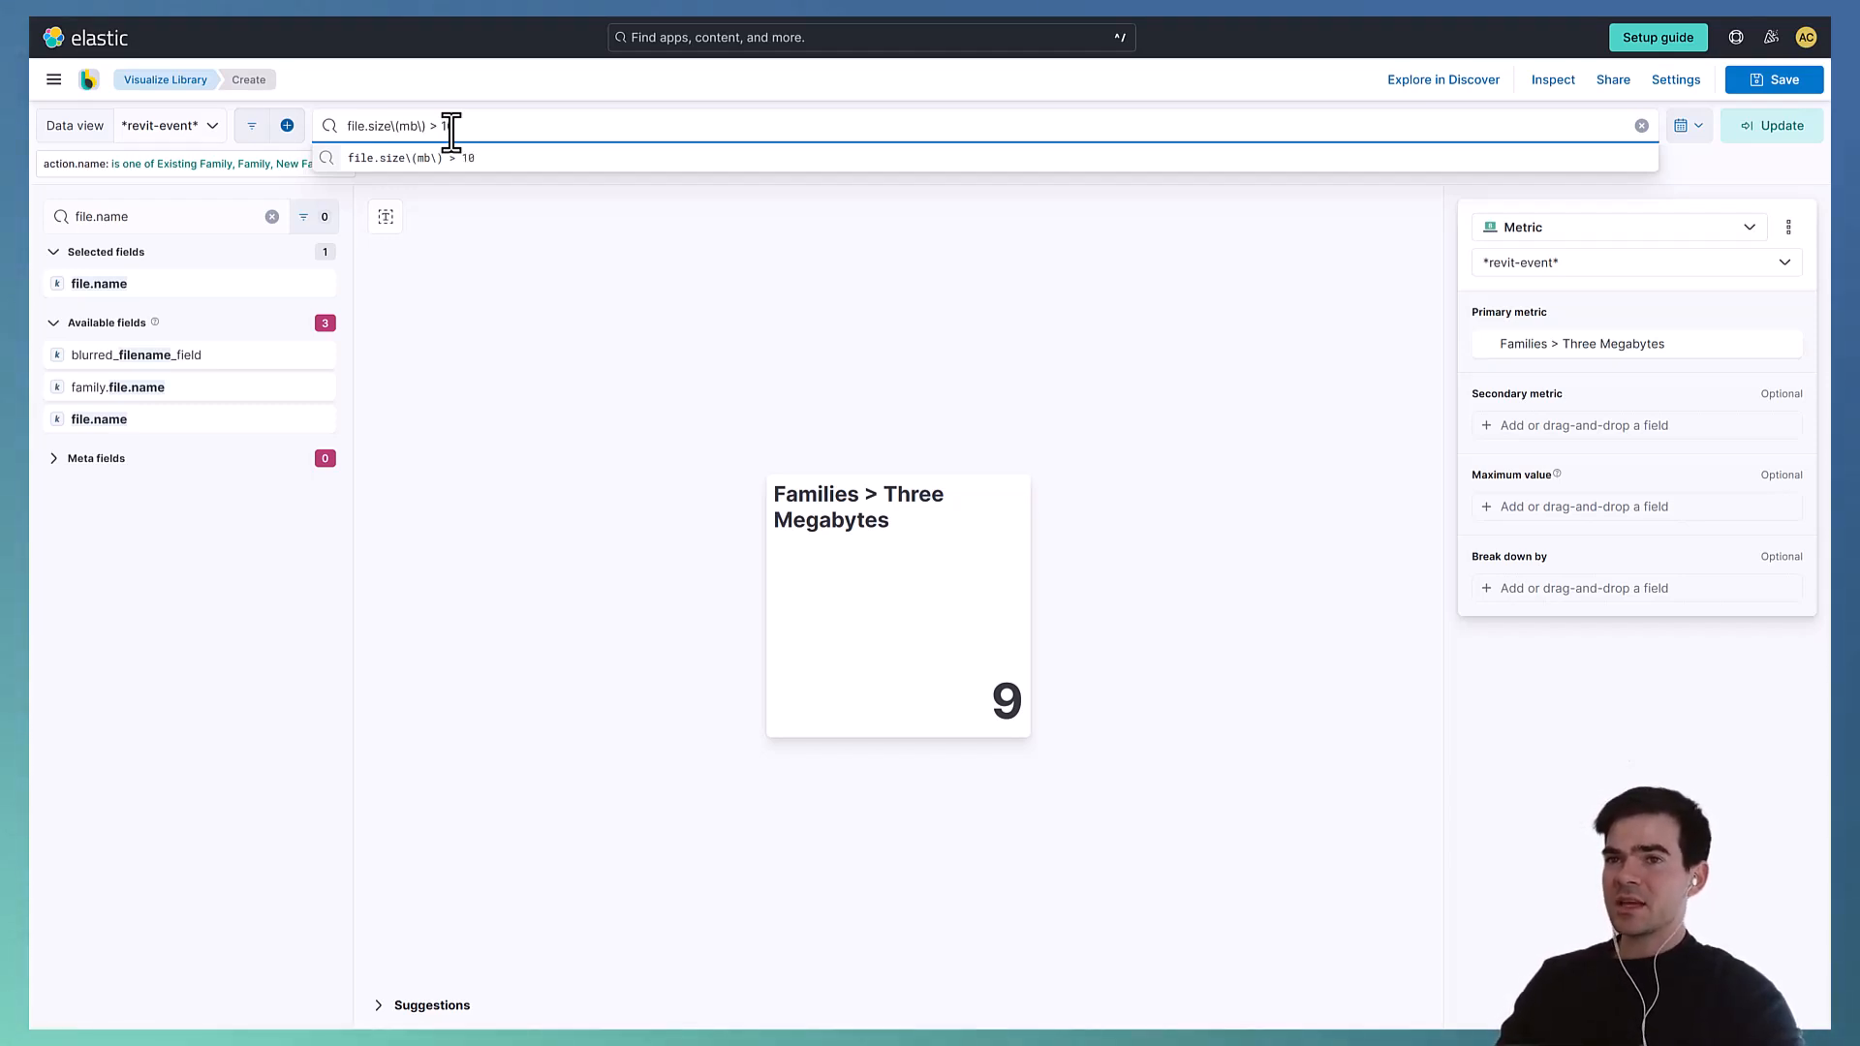
key(Return)
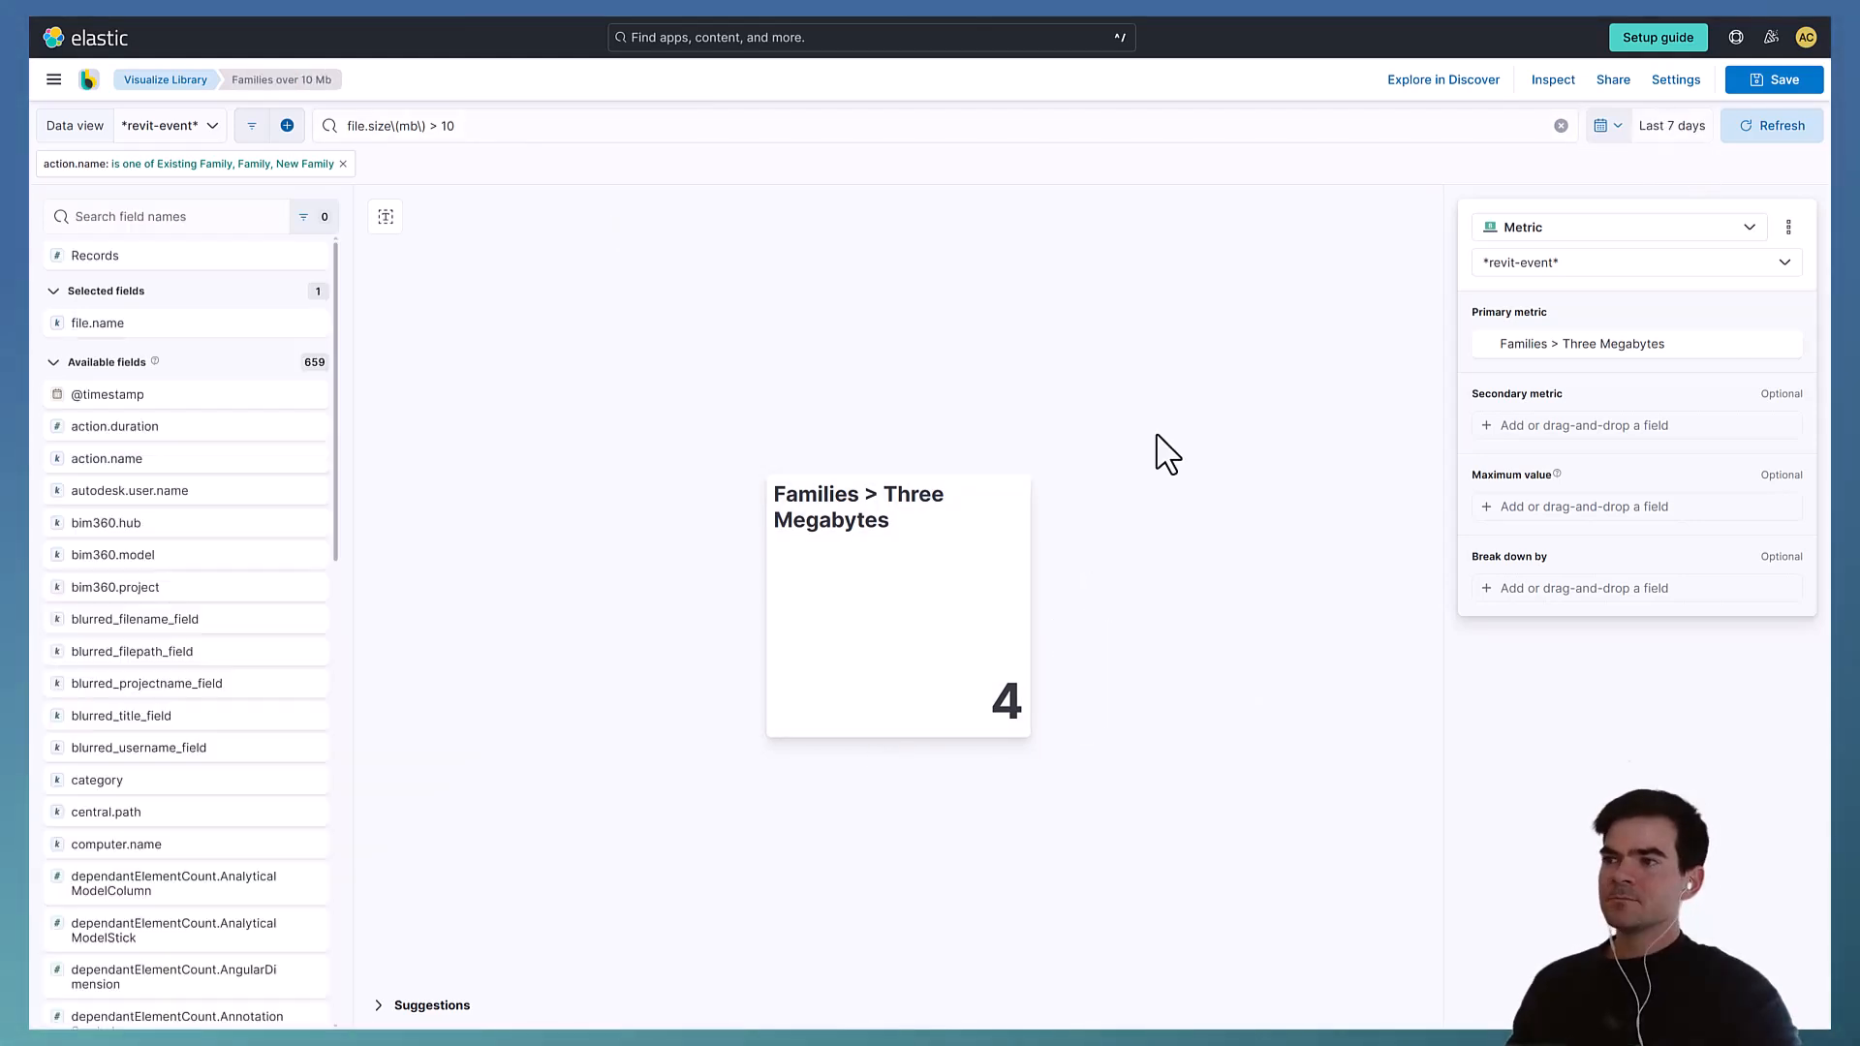
- Rename the primary metric to Families > Ten Megabytes and close its settings
click(1607, 343)
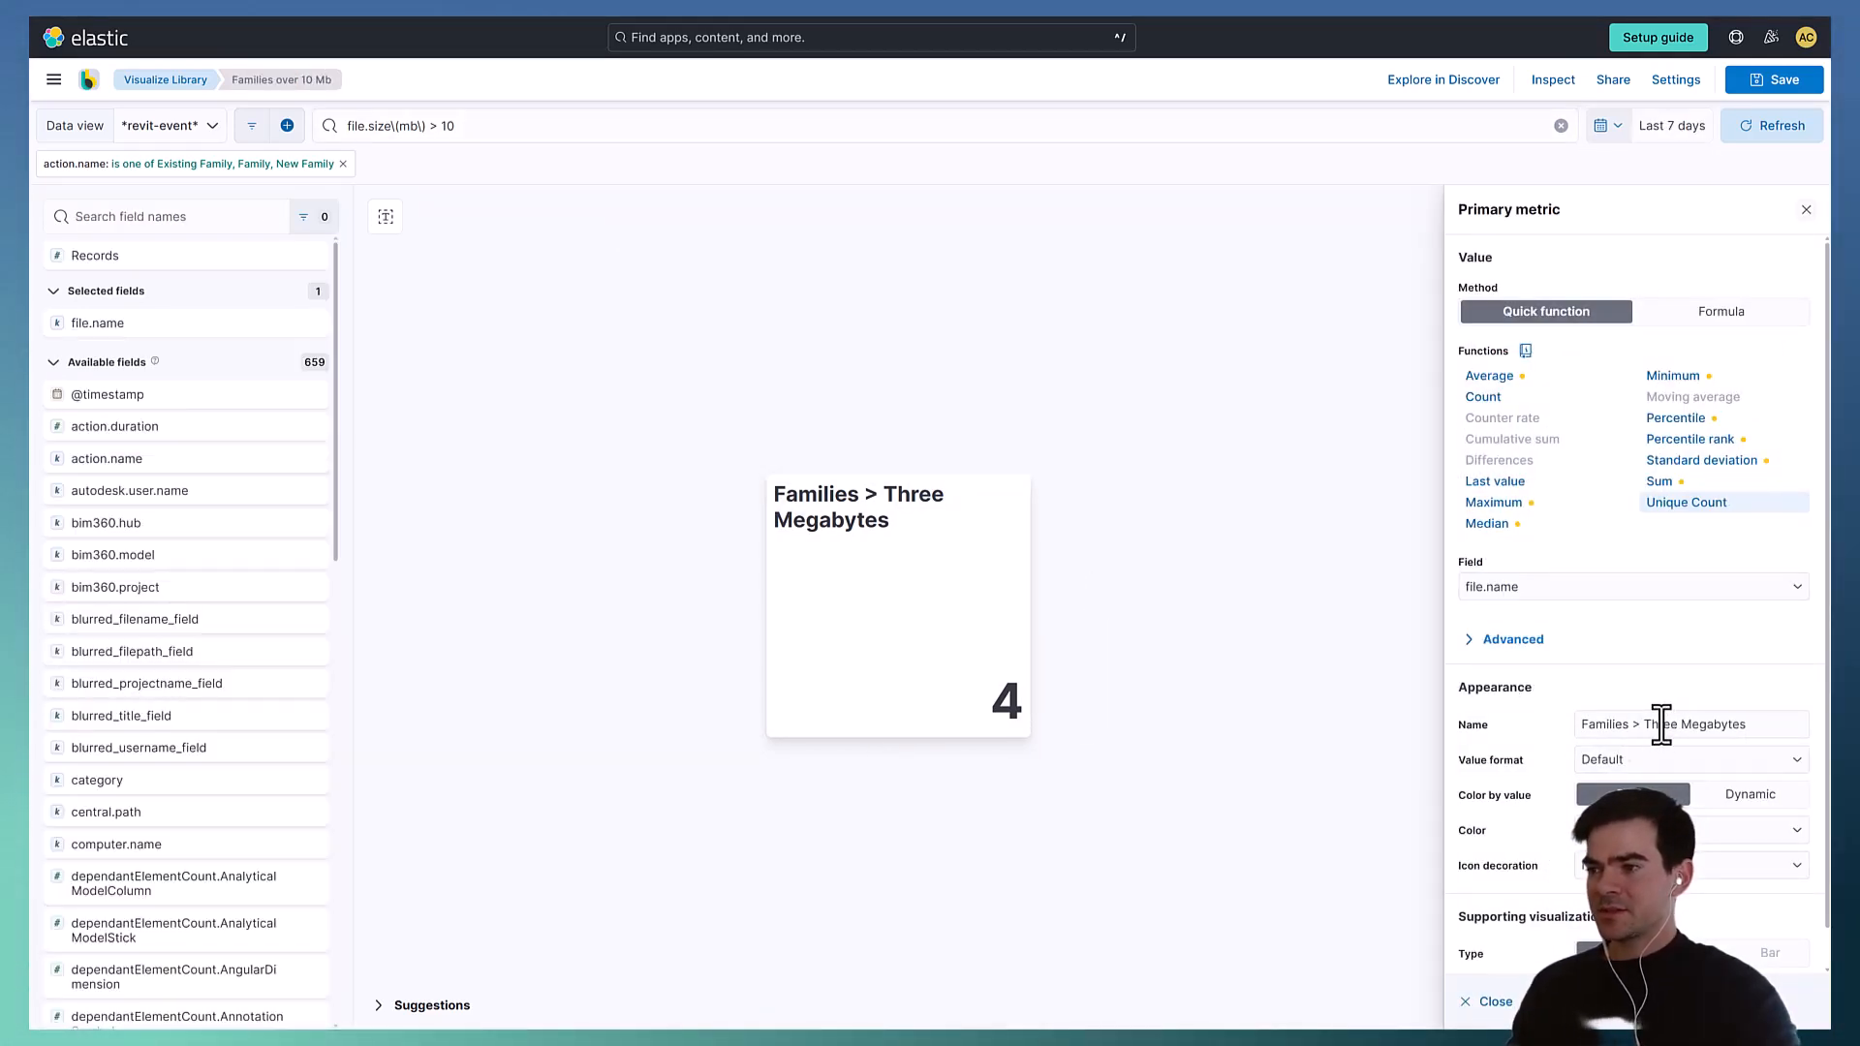
text(Te)
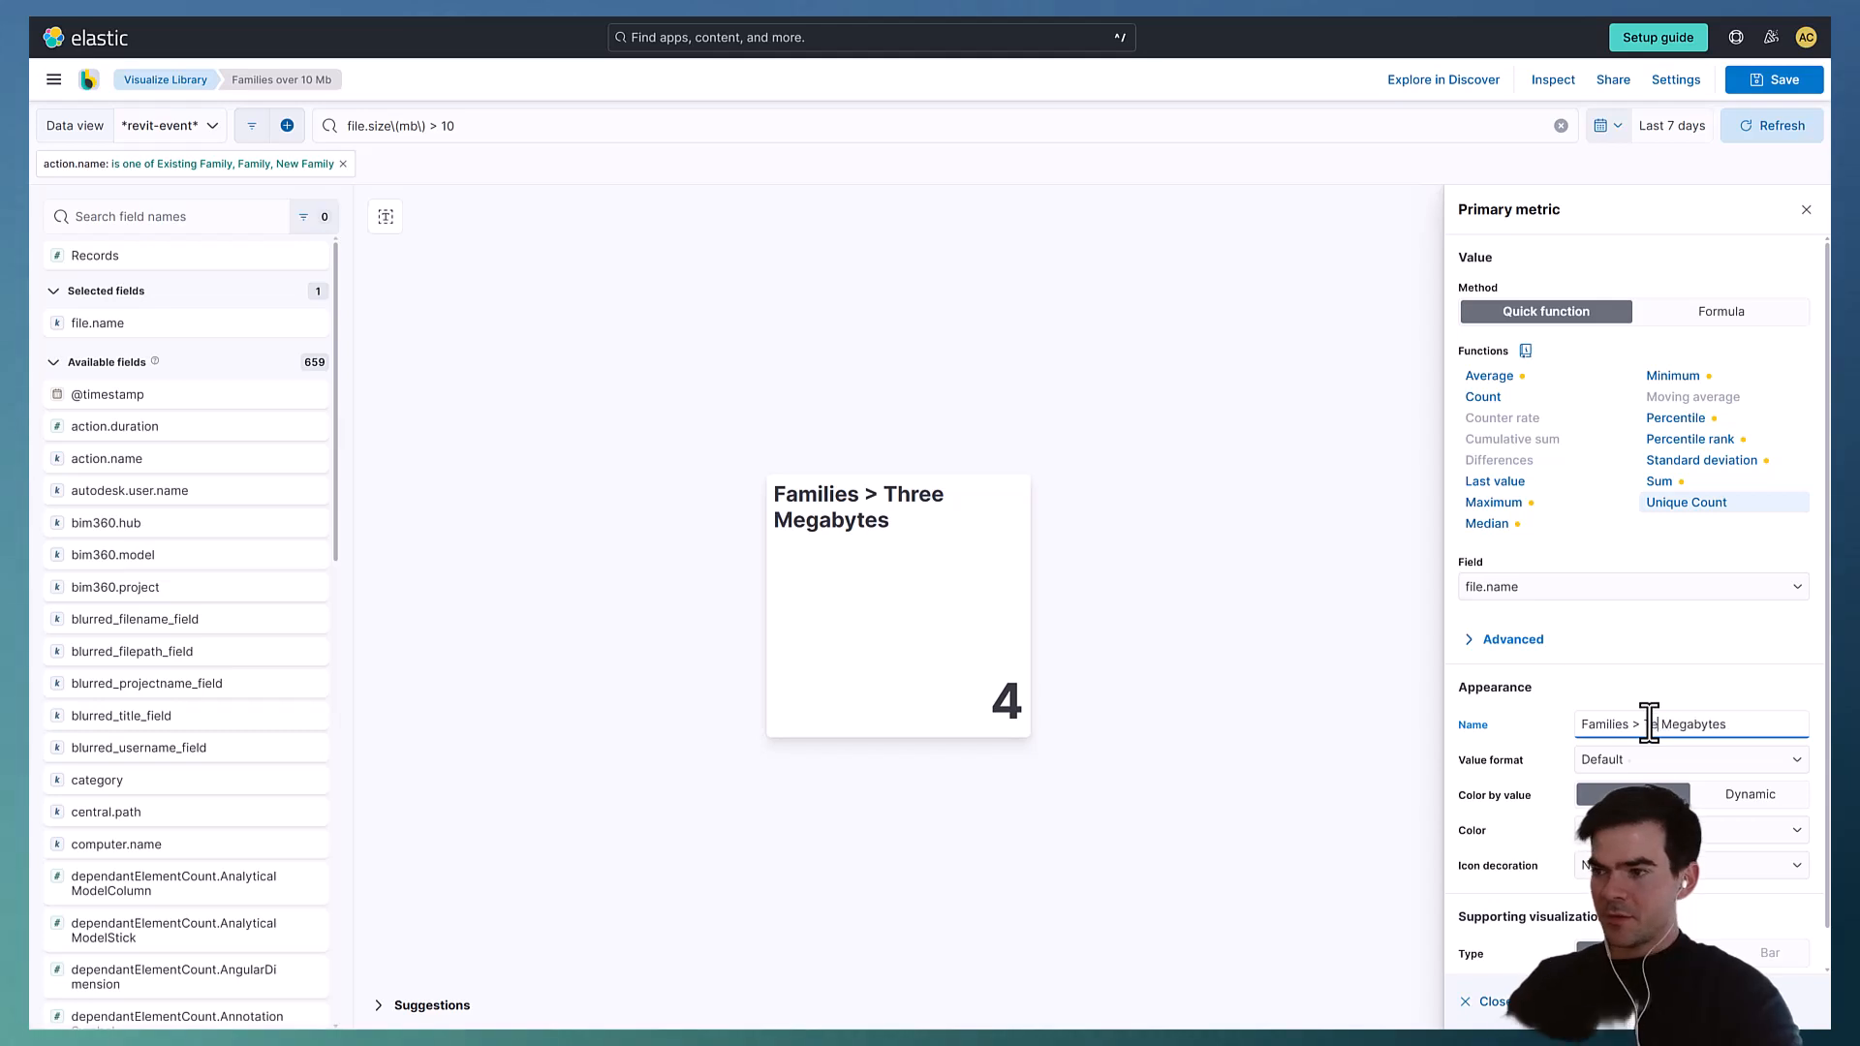
text(n)
click(1308, 390)
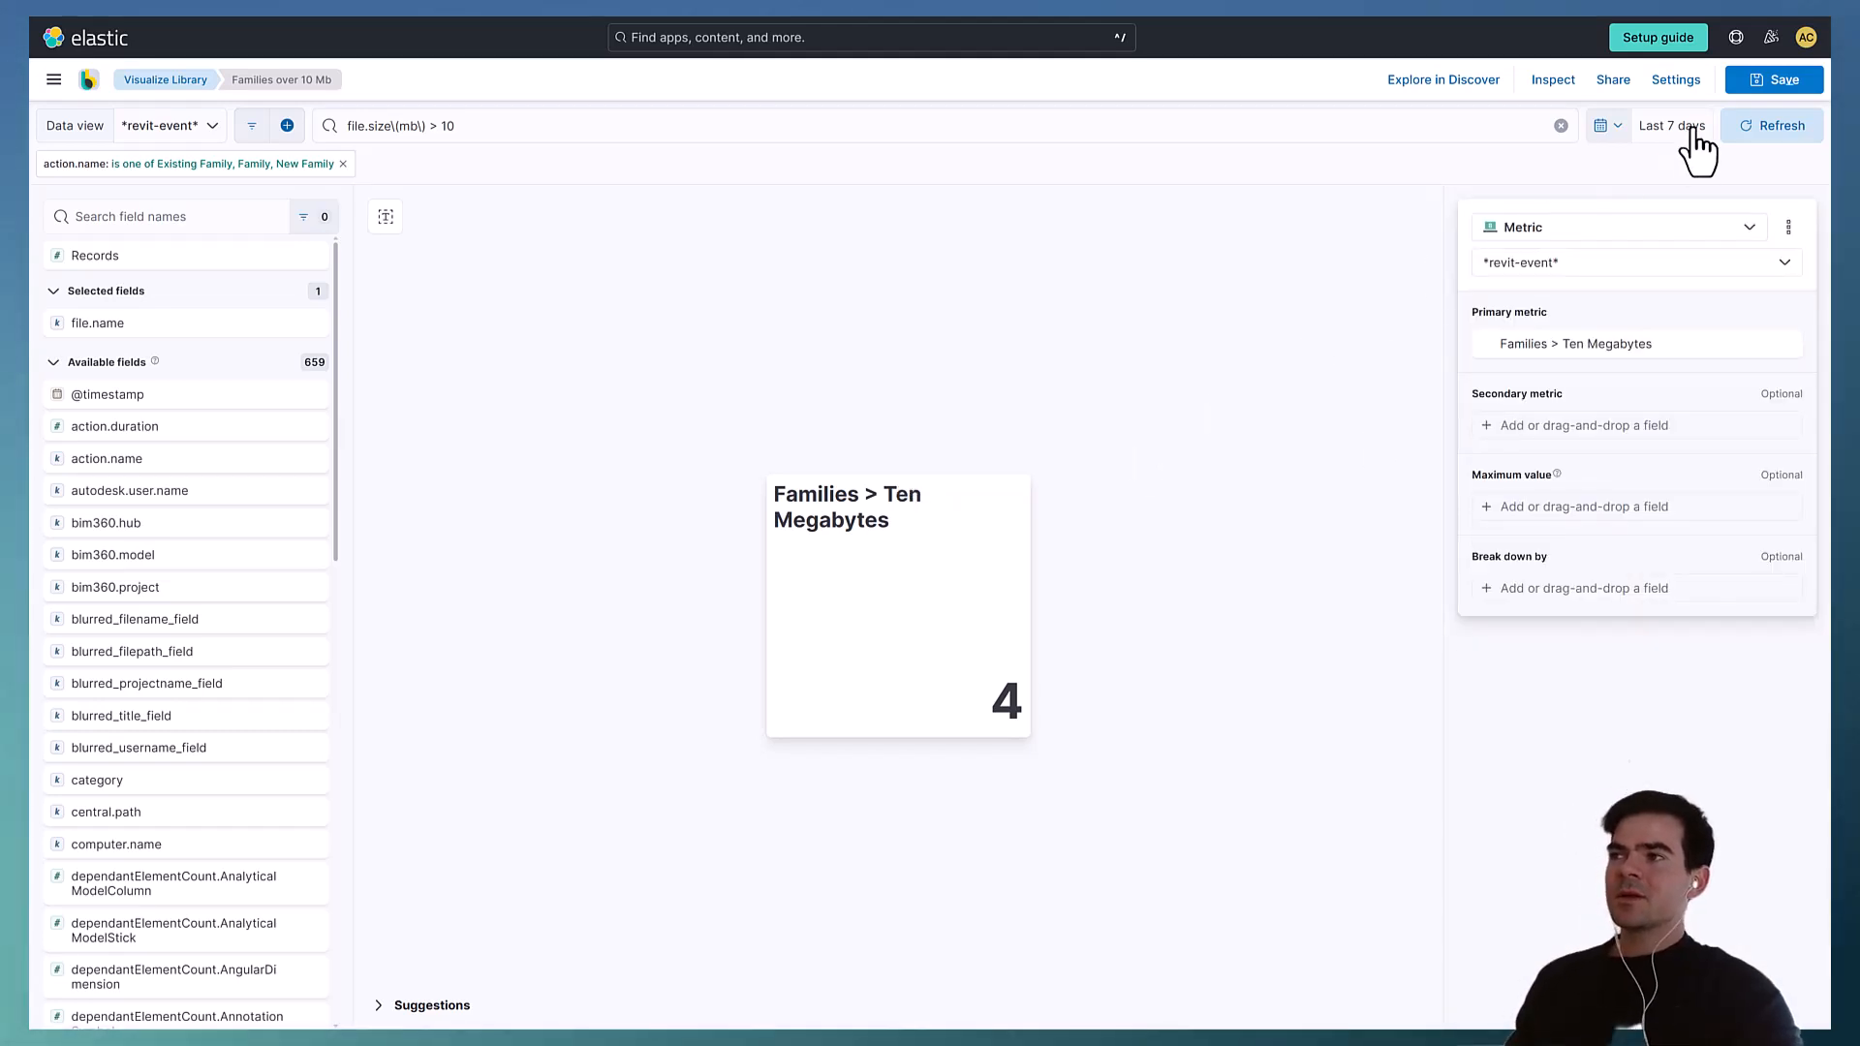